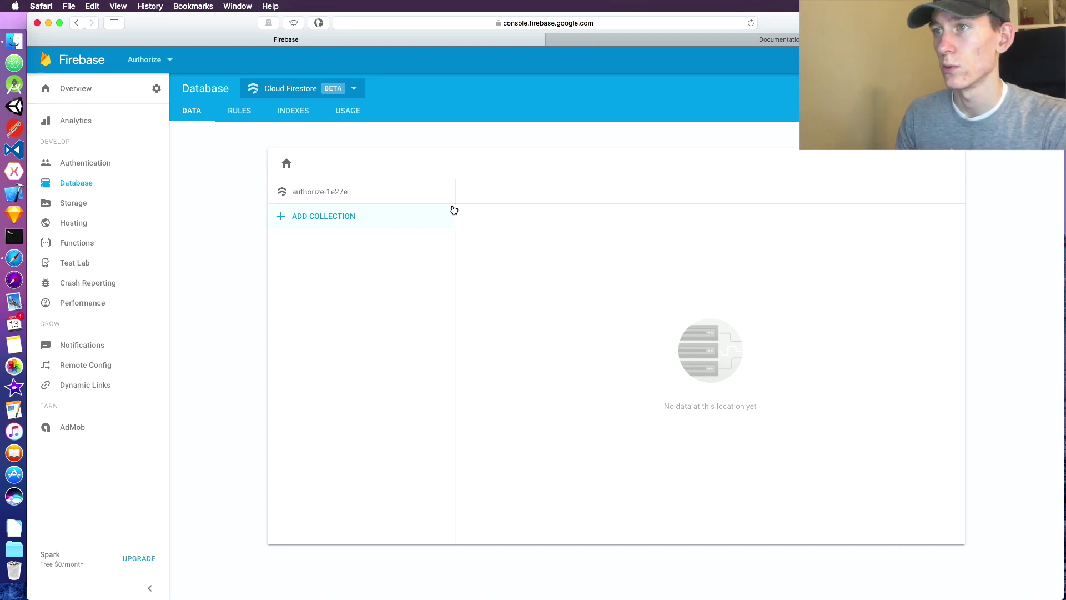
{"action": "left_click_drag", "start_coordinate": [354, 192], "coordinate": [291, 191]}
{"action": "double_click", "coordinate": [303, 192]}
{"action": "left_click", "coordinate": [352, 193]}
{"action": "left_click_drag", "start_coordinate": [348, 193], "coordinate": [293, 193]}
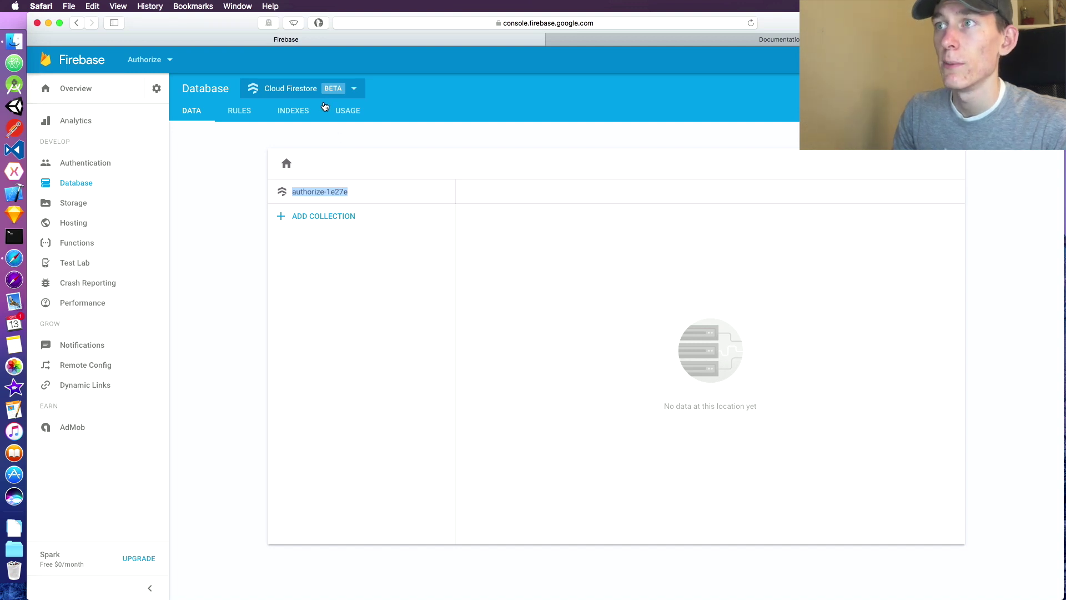
- Keep Cloud Firestore as the database and start a root-level collection named users, proceeding to its first document
{"action": "left_click", "coordinate": [351, 94]}
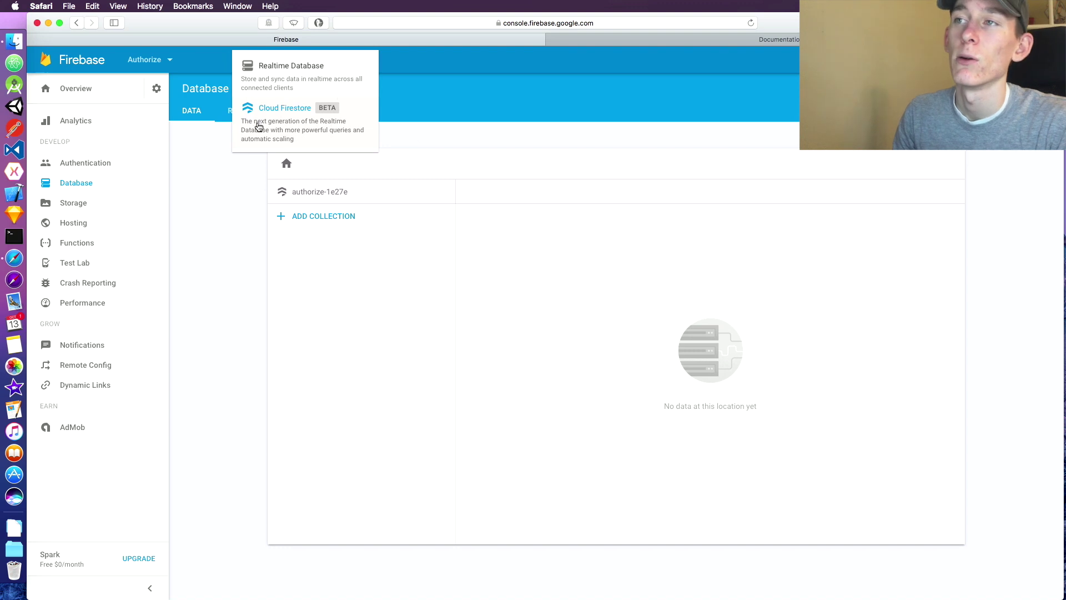
{"action": "left_click", "coordinate": [350, 124]}
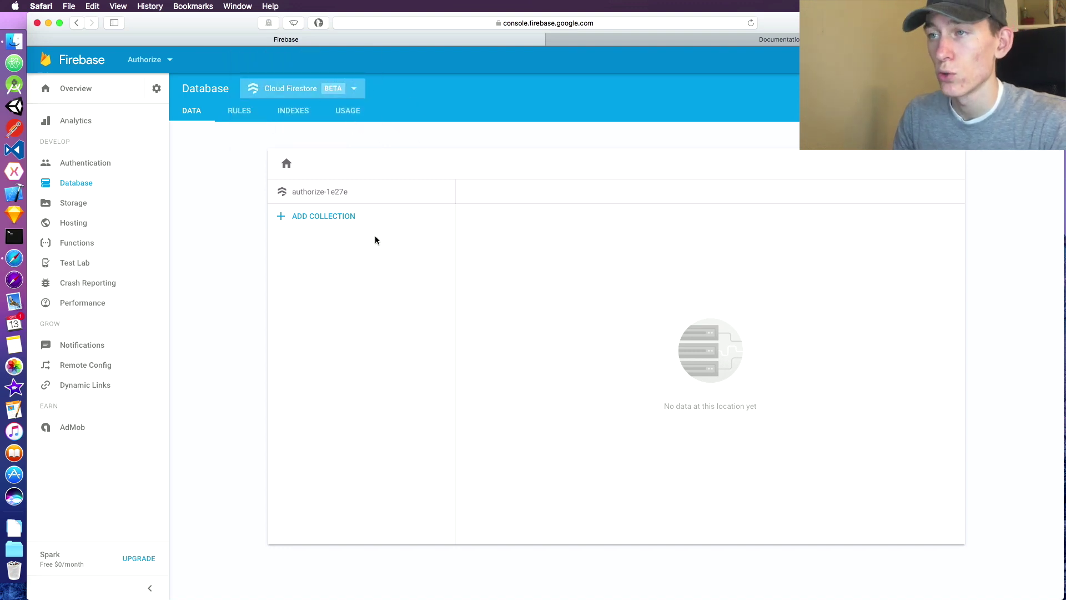
{"action": "left_click", "coordinate": [298, 221]}
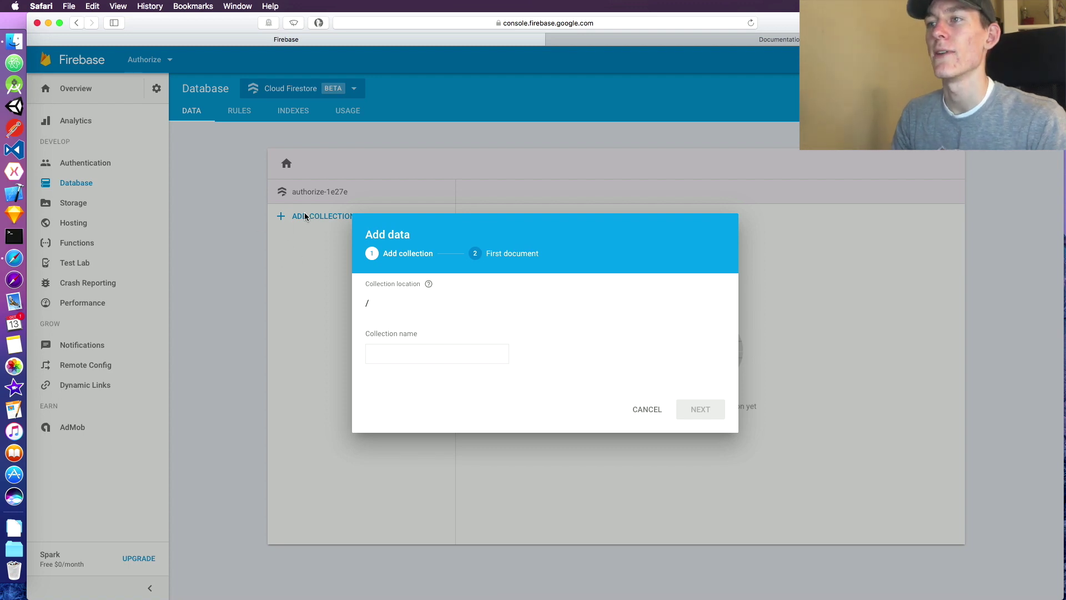
{"action": "left_click", "coordinate": [423, 349]}
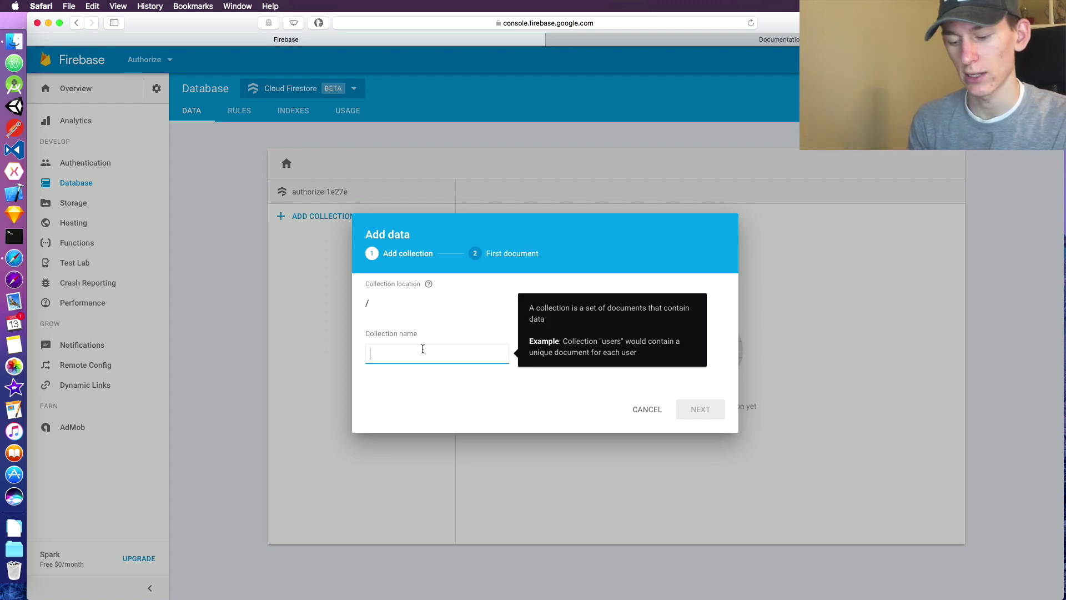
{"action": "type", "text": "user"}
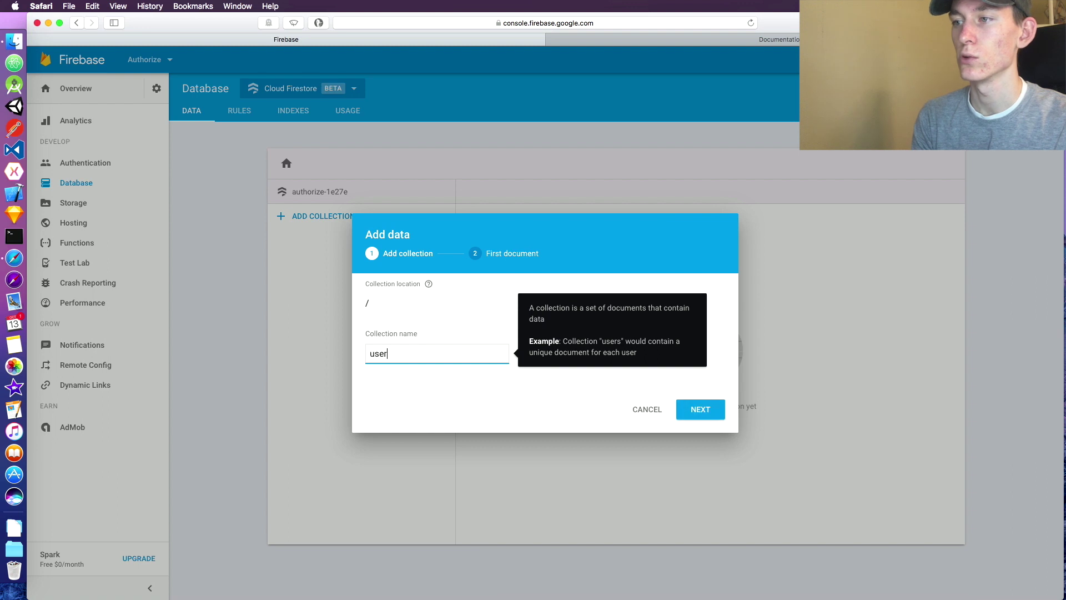
{"action": "type", "text": "s"}
{"action": "left_click", "coordinate": [700, 410]}
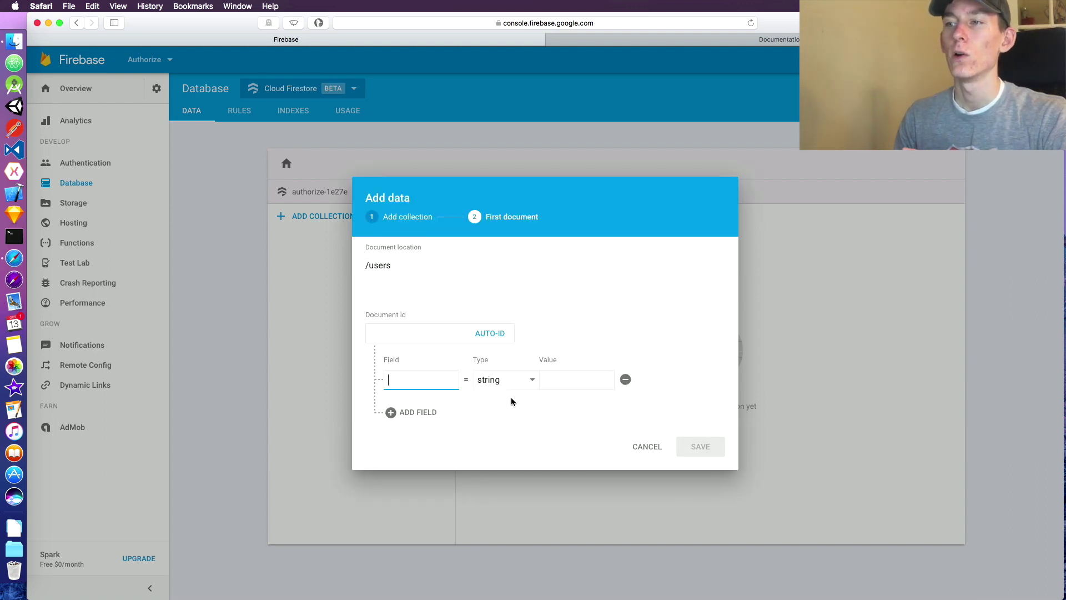
- Give the first document in the users collection an automatically generated ID
{"action": "left_click", "coordinate": [425, 334]}
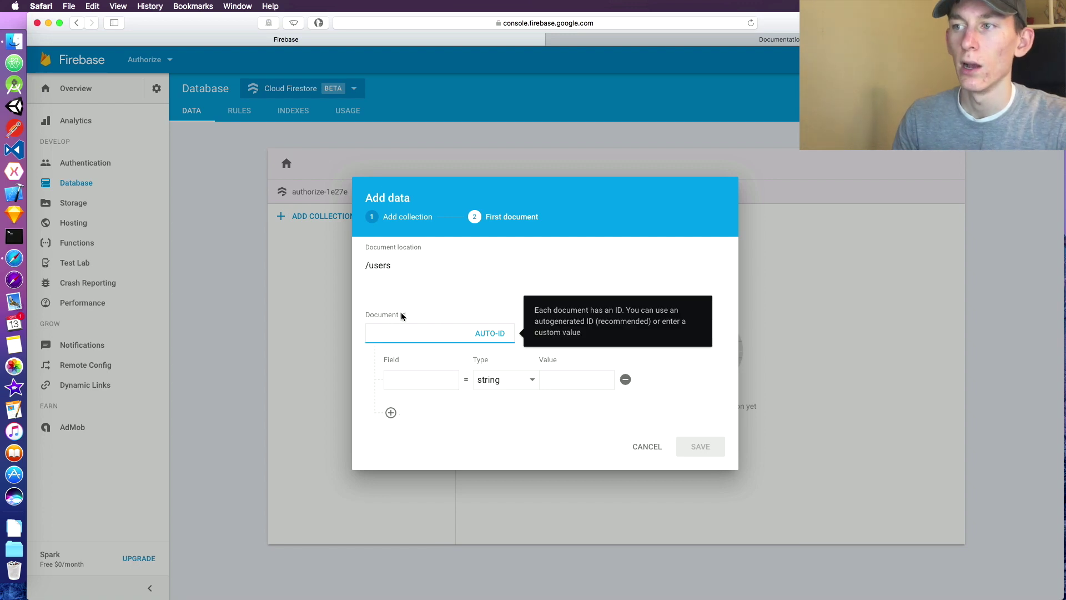
{"action": "left_click", "coordinate": [400, 316]}
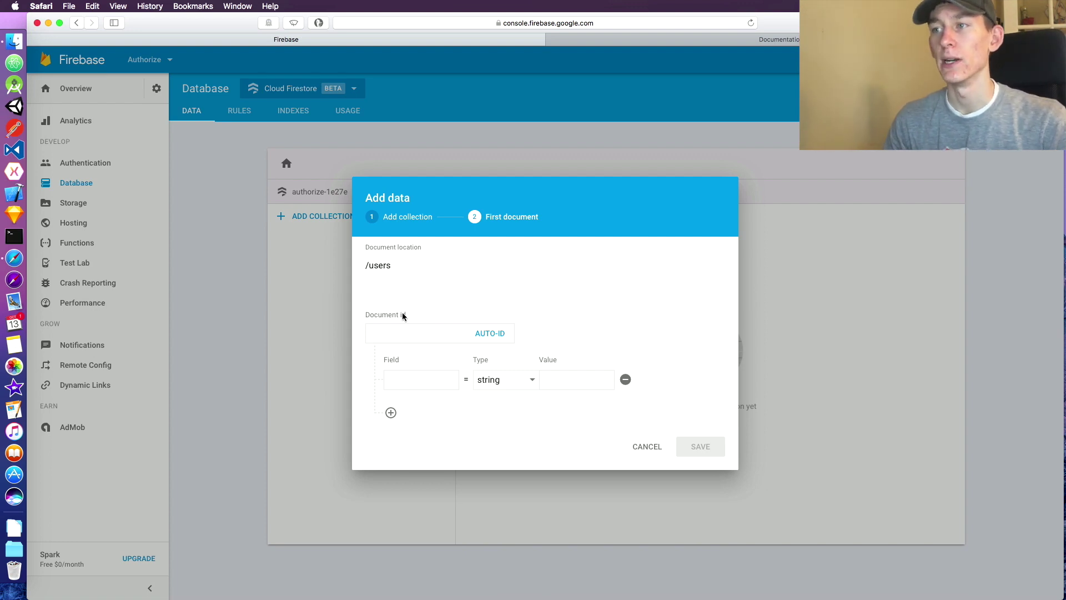
{"action": "left_click", "coordinate": [498, 345]}
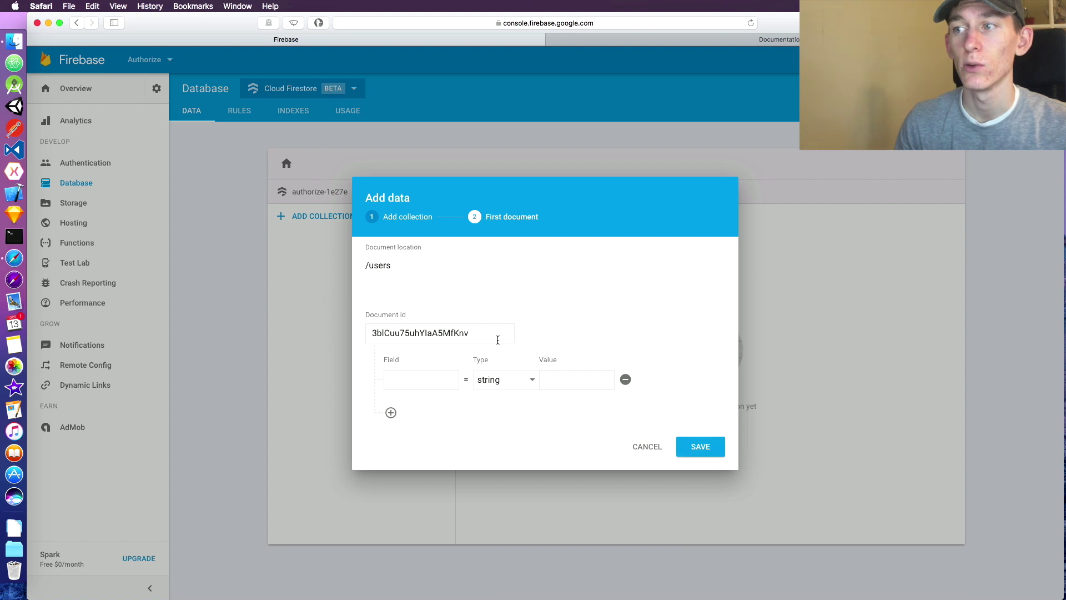
- Define a string field named username in the first document and enter the user's handle as its value
{"action": "left_click", "coordinate": [424, 383]}
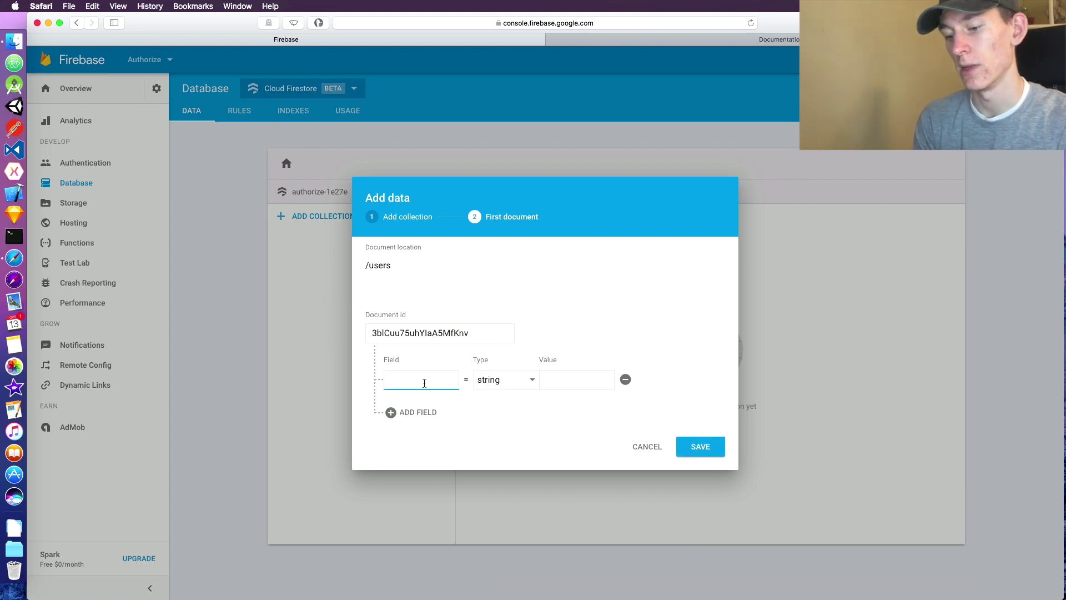
{"action": "type", "text": "username"}
{"action": "key", "text": "Tab"}
{"action": "left_click", "coordinate": [576, 380]}
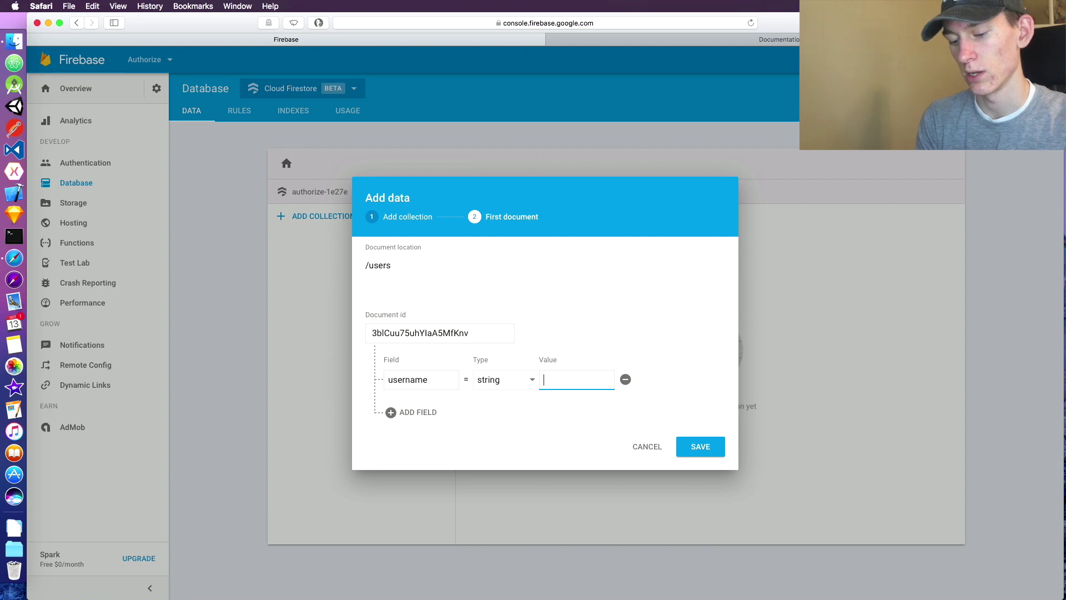
{"action": "type", "text": "the_k"}
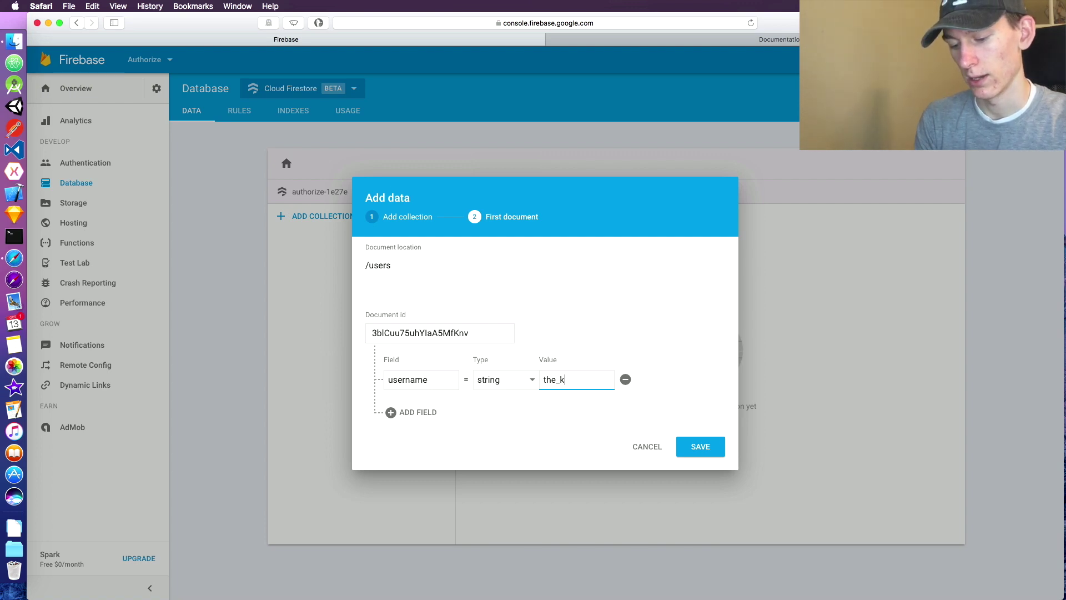
{"action": "type", "text": "aseys"}
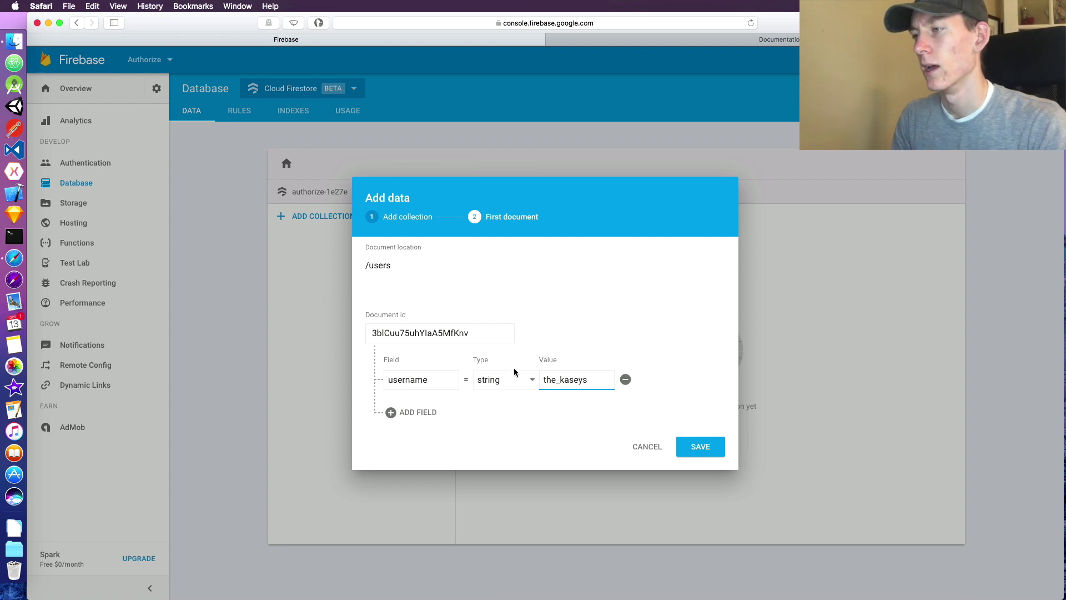
- Change the username field's type to object and remove its empty nested field
{"action": "left_click", "coordinate": [527, 379]}
{"action": "scroll", "coordinate": [522, 453], "scroll_direction": "down", "scroll_amount": 2}
{"action": "scroll", "coordinate": [524, 439], "scroll_direction": "up", "scroll_amount": 2}
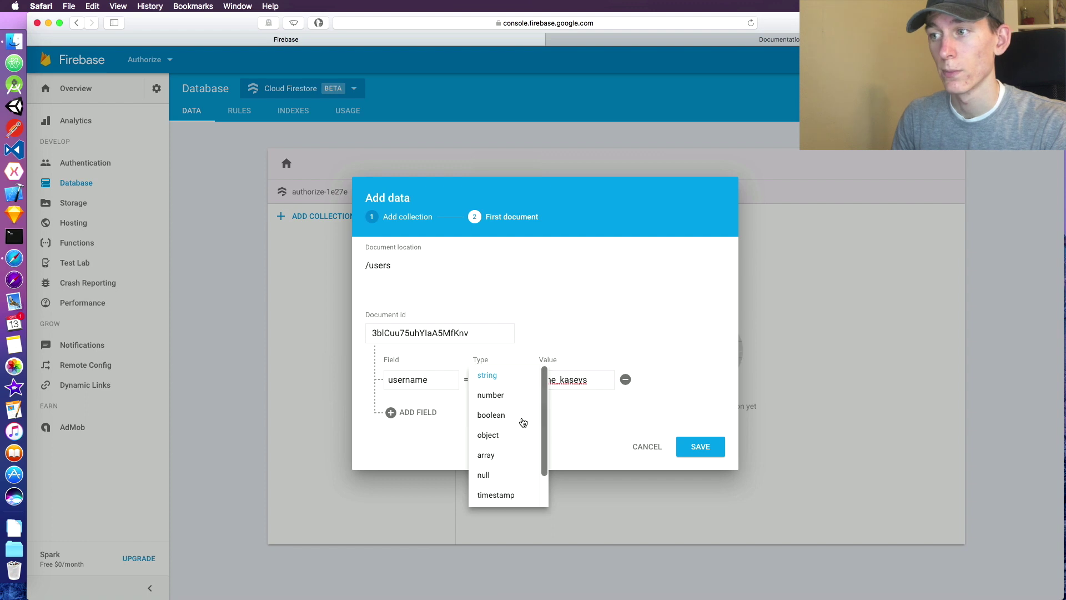
{"action": "left_click", "coordinate": [492, 436]}
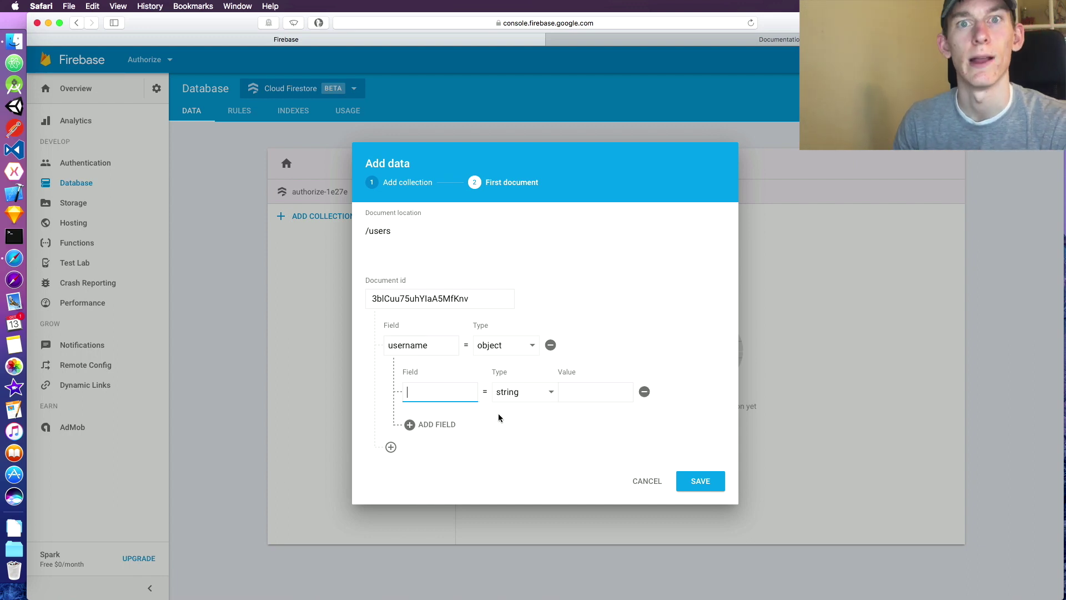
{"action": "left_click", "coordinate": [645, 391]}
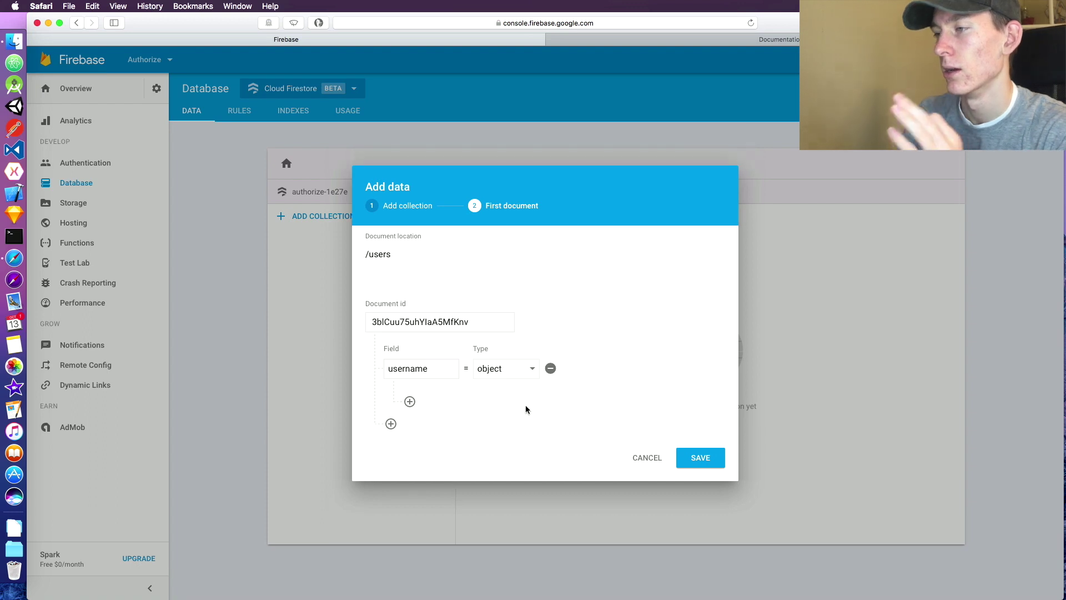
- Look through the available data types for the username field and switch its type to reference
{"action": "left_click", "coordinate": [517, 377]}
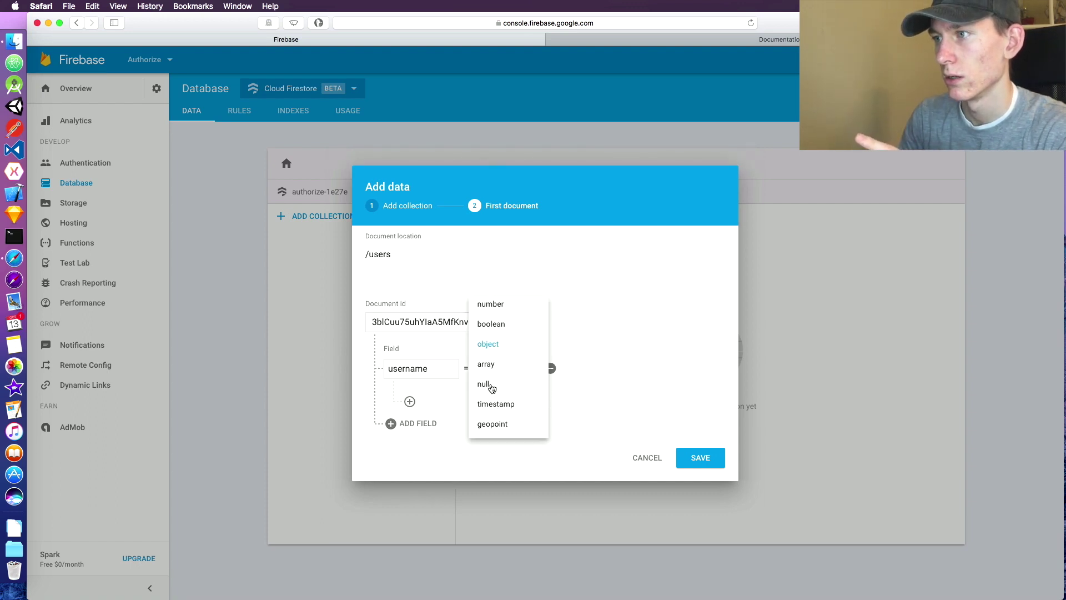
{"action": "scroll", "coordinate": [492, 395], "scroll_direction": "down", "scroll_amount": 1}
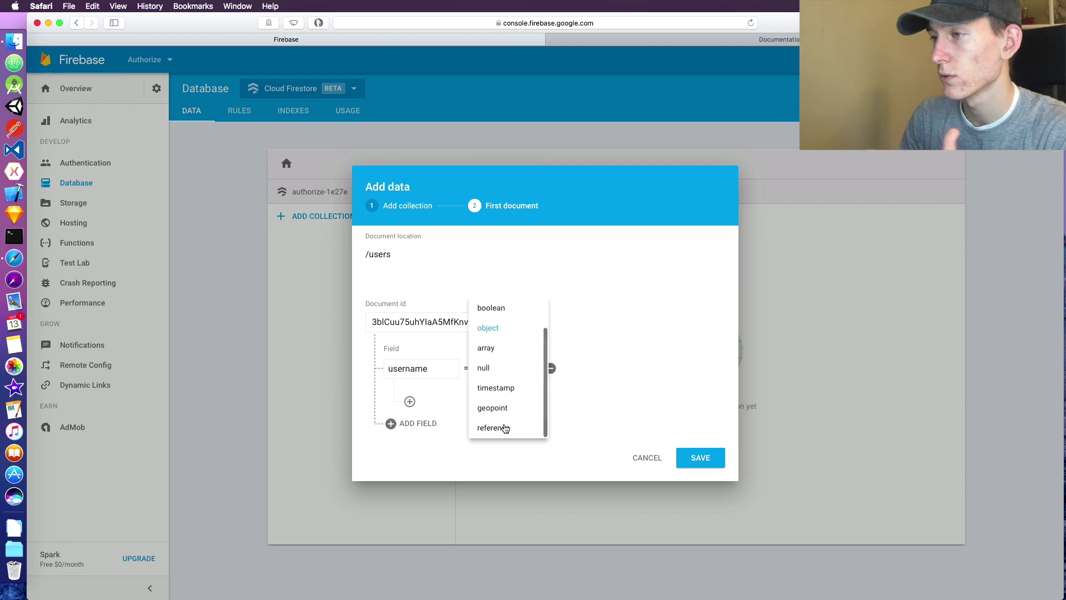
{"action": "scroll", "coordinate": [492, 388], "scroll_direction": "up", "scroll_amount": 1}
{"action": "scroll", "coordinate": [500, 427], "scroll_direction": "down", "scroll_amount": 1}
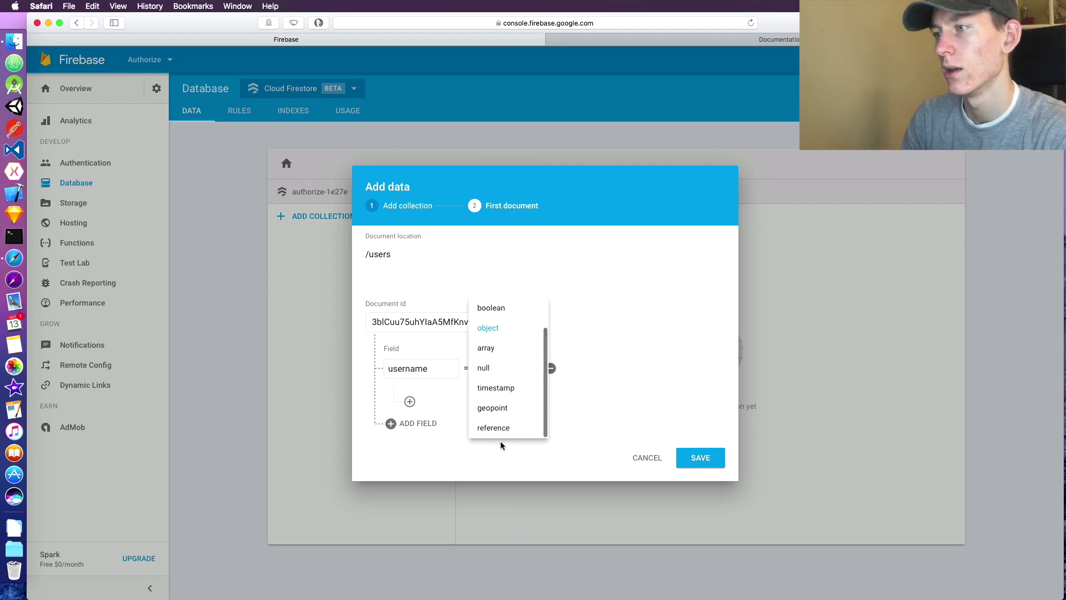
{"action": "left_click", "coordinate": [492, 428]}
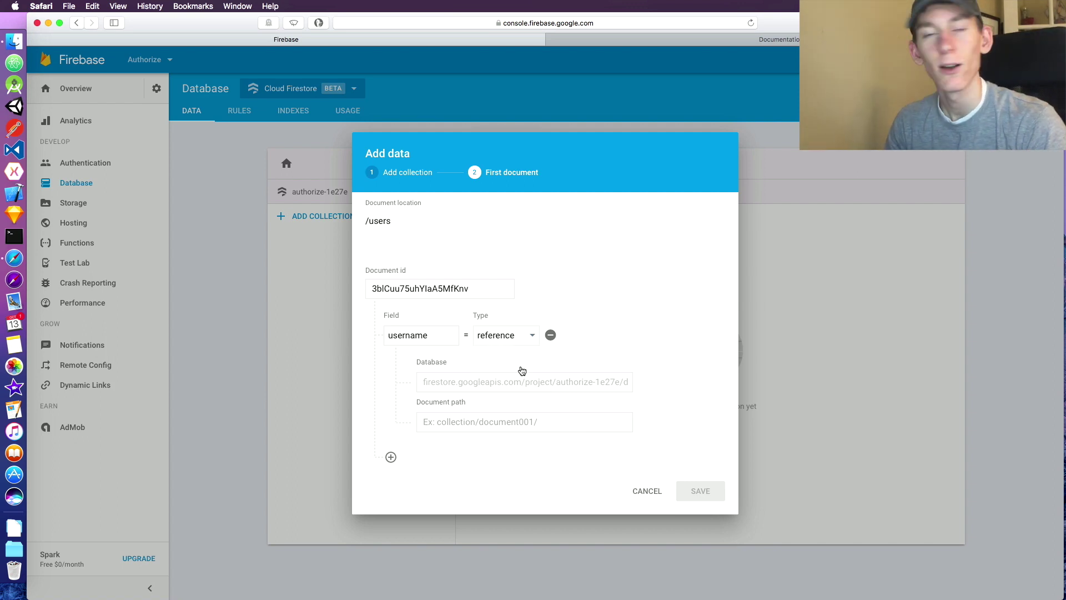
- Try the geopoint and null types on the username field
{"action": "left_click", "coordinate": [514, 336]}
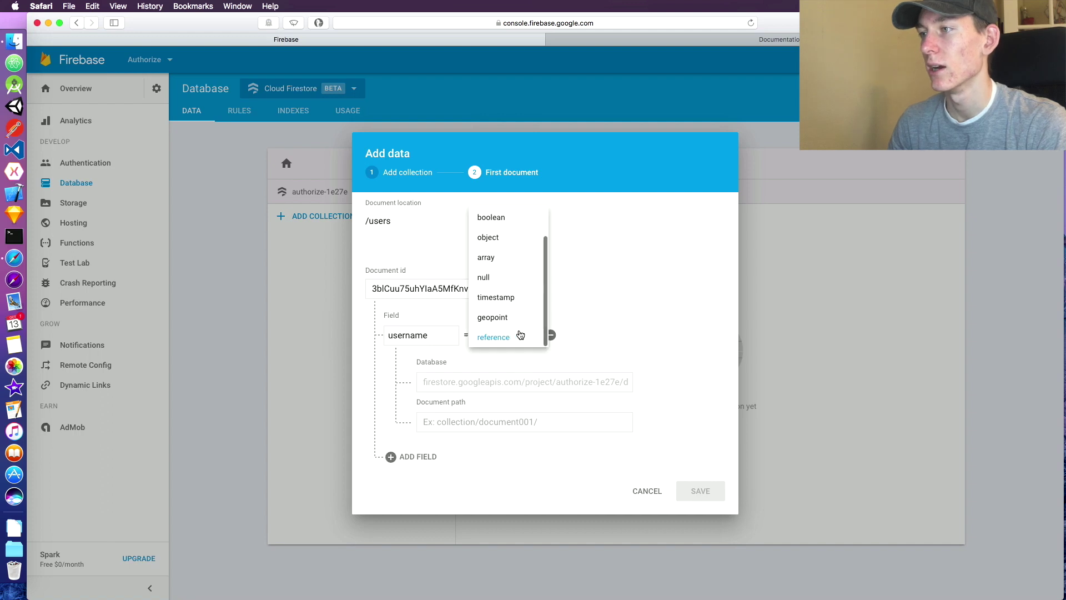
{"action": "left_click", "coordinate": [522, 322]}
{"action": "left_click", "coordinate": [521, 336]}
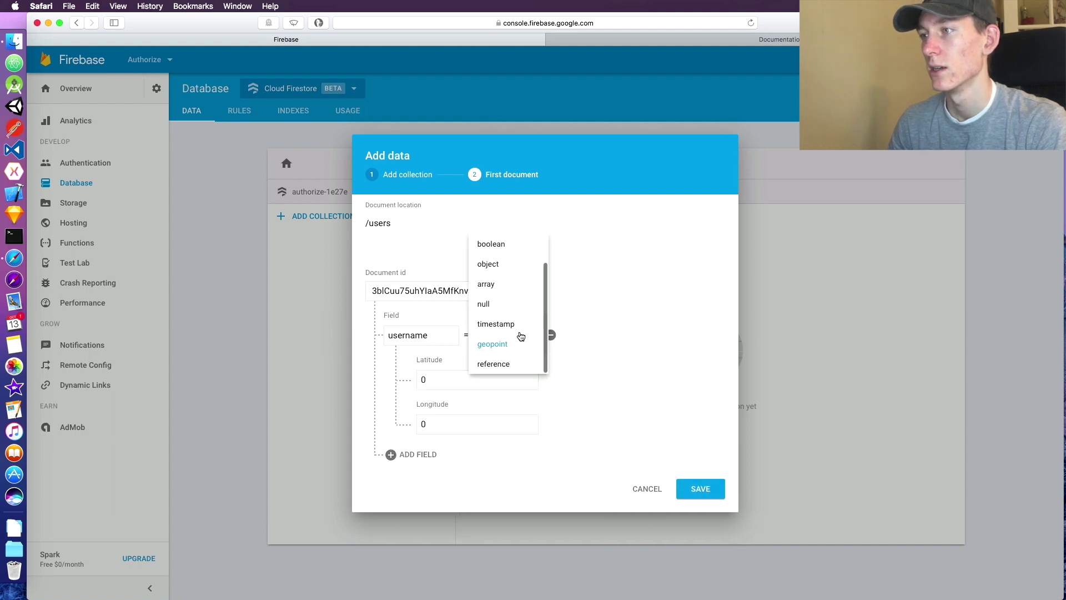
{"action": "scroll", "coordinate": [524, 327], "scroll_direction": "up", "scroll_amount": 3}
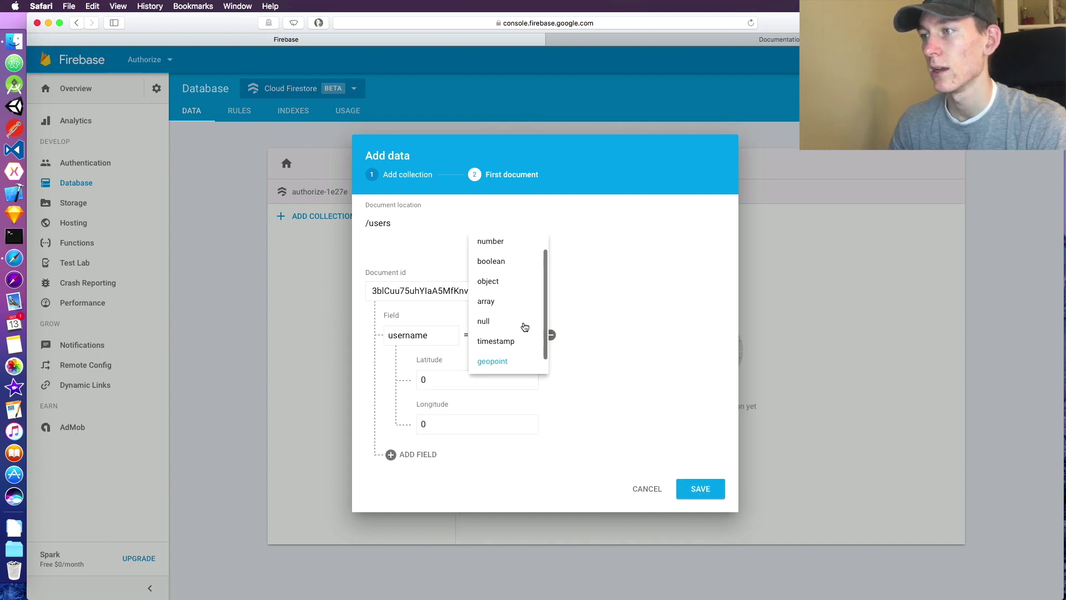
{"action": "left_click", "coordinate": [494, 342]}
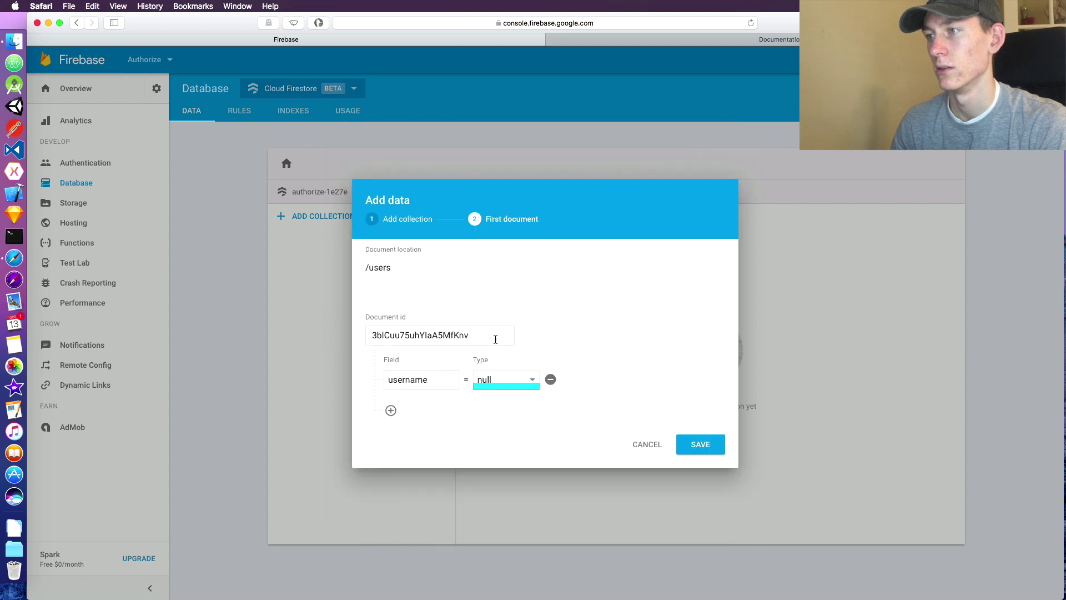
- Set the username field's type to string, enter the user's handle as its value, and save the document
{"action": "left_click", "coordinate": [517, 382]}
{"action": "scroll", "coordinate": [518, 373], "scroll_direction": "up", "scroll_amount": 1}
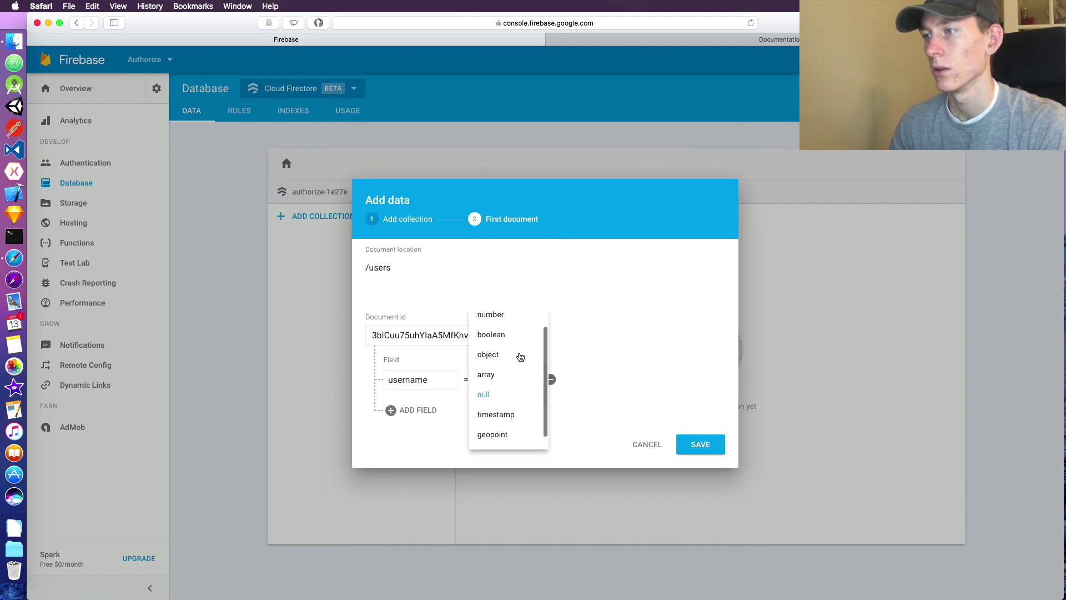
{"action": "scroll", "coordinate": [520, 355], "scroll_direction": "up", "scroll_amount": 1}
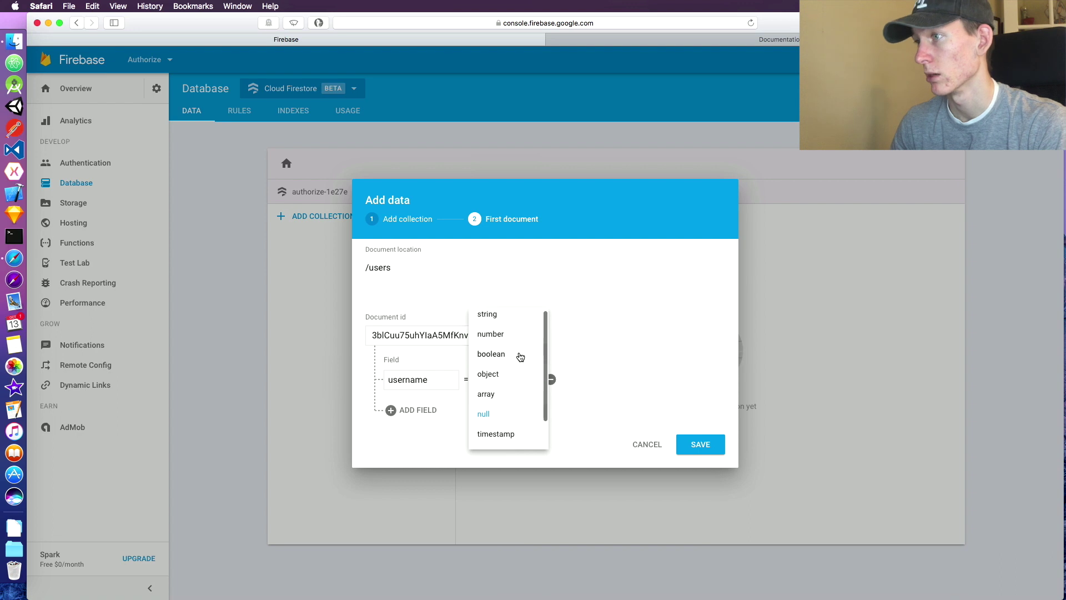
{"action": "left_click", "coordinate": [514, 317]}
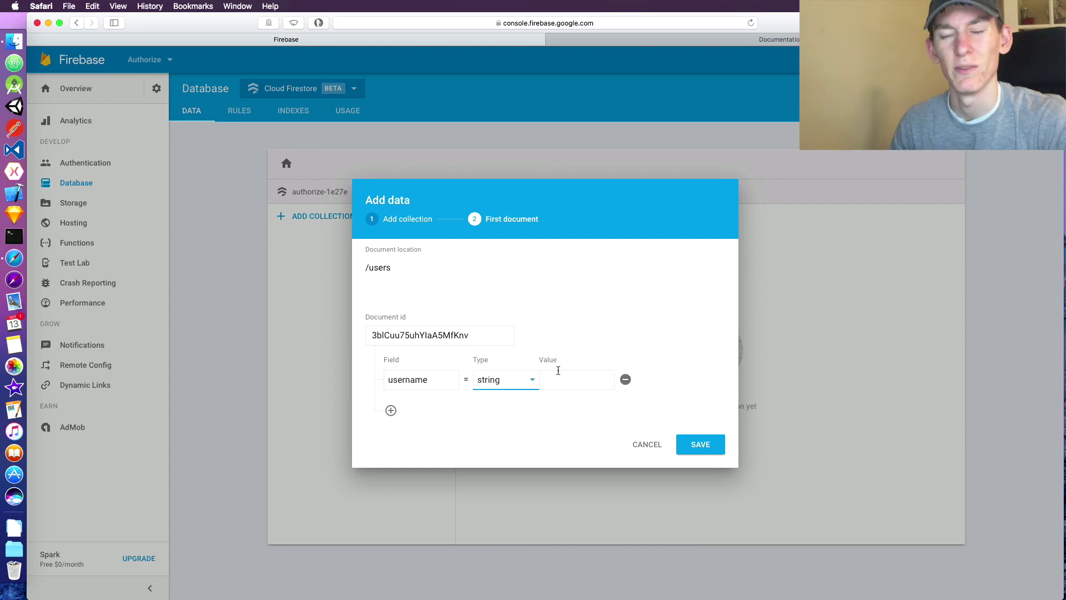
{"action": "left_click", "coordinate": [583, 382]}
{"action": "type", "text": "the_kay"}
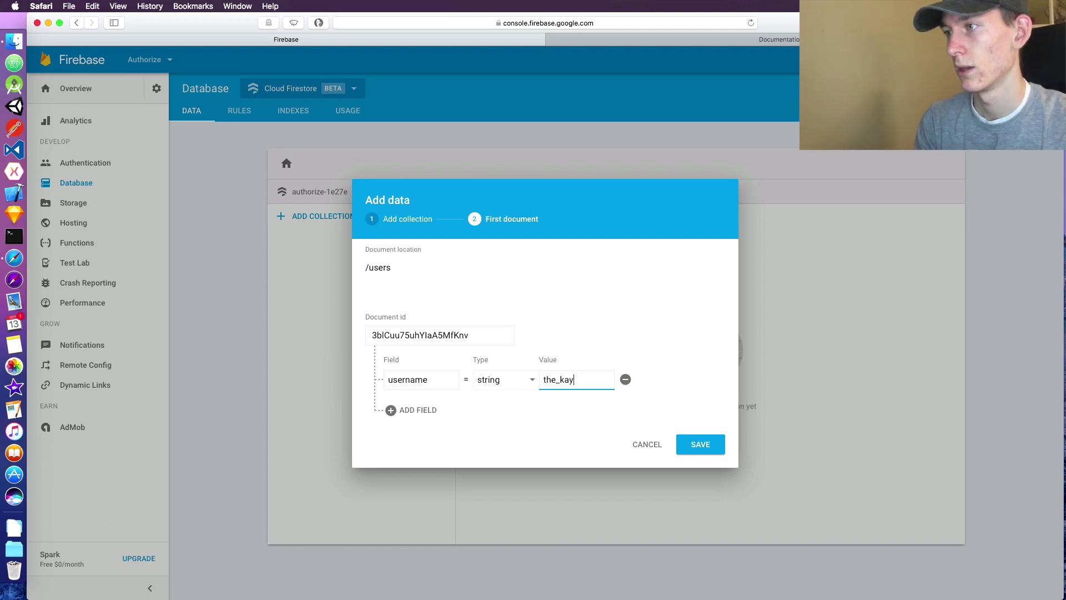
{"action": "type", "text": "esys"}
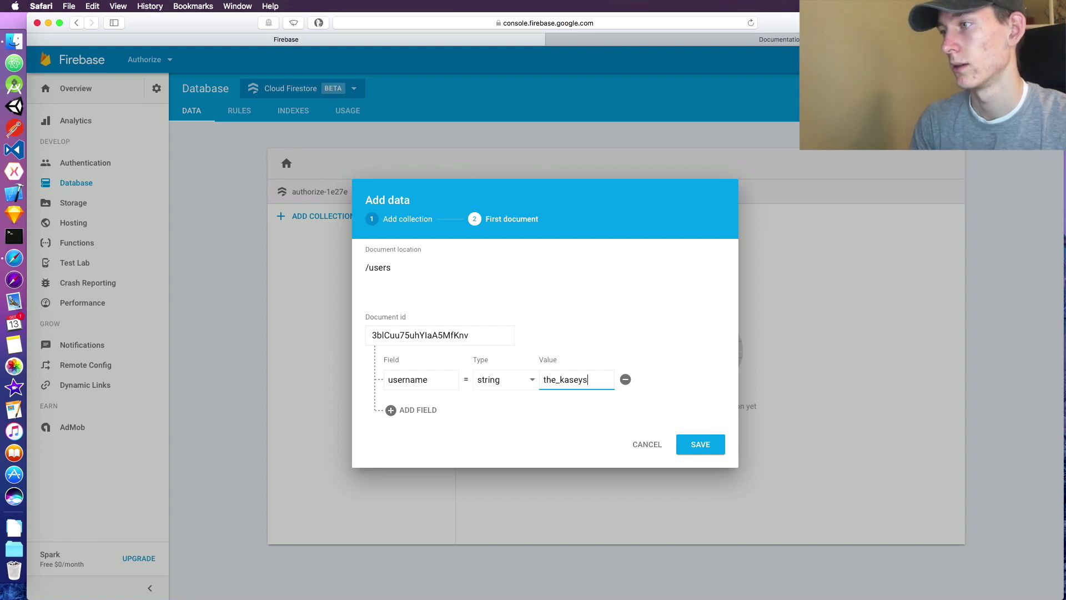
{"action": "left_click", "coordinate": [697, 445]}
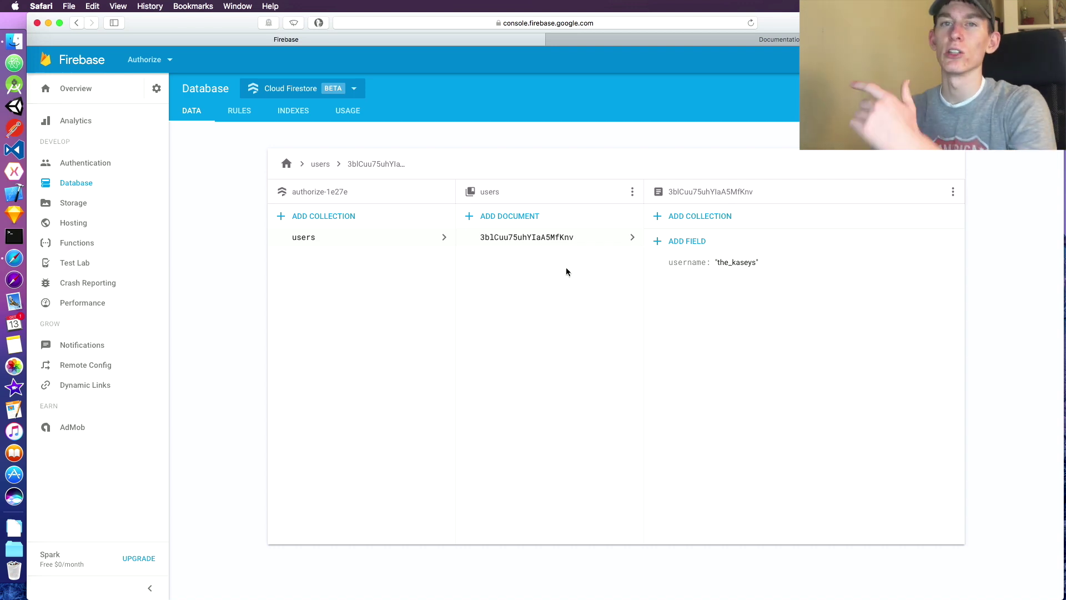
{"action": "mouse_move", "coordinate": [702, 272]}
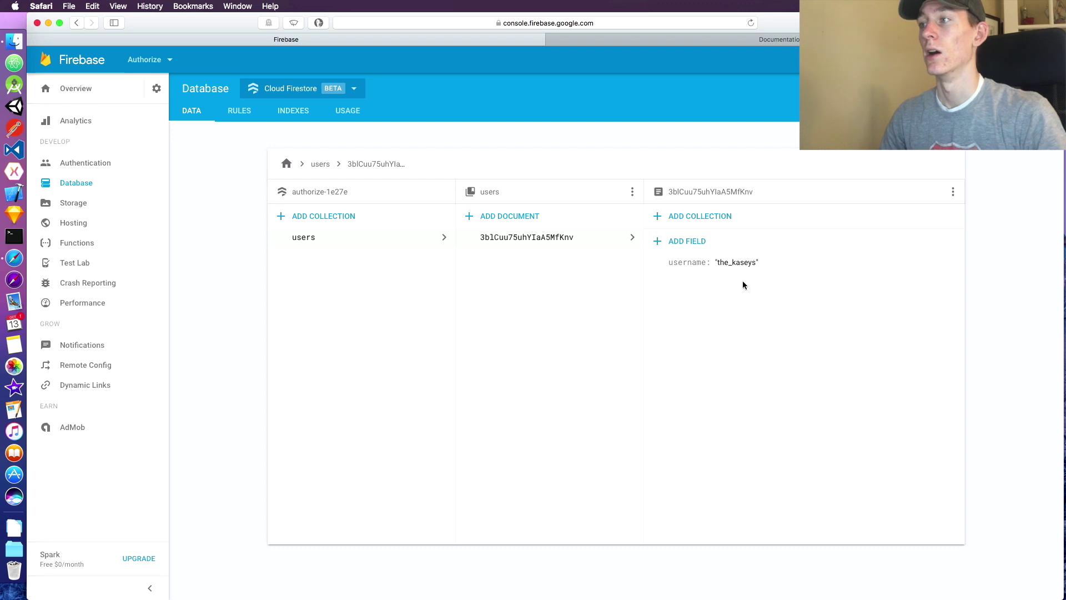
{"action": "left_click", "coordinate": [687, 241]}
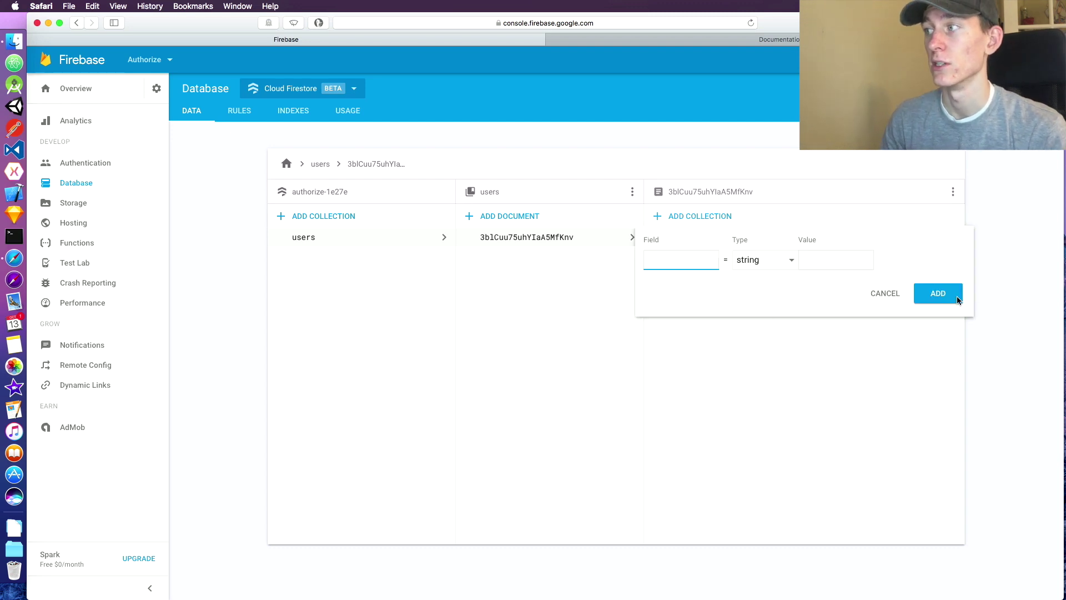
{"action": "left_click", "coordinate": [899, 300]}
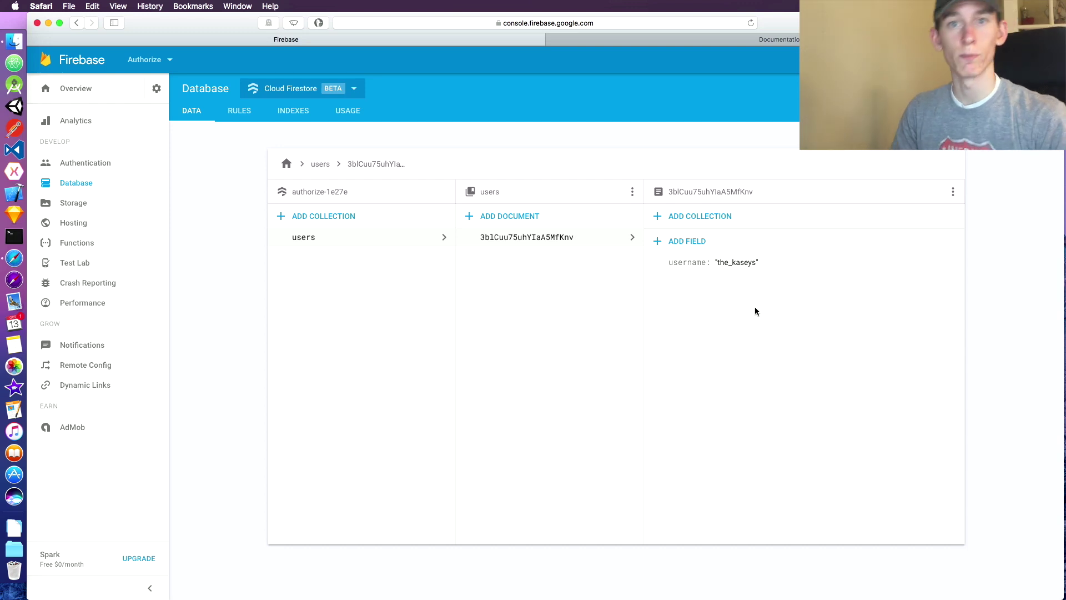
- Start a nested collection named posts inside the document of the users collection
{"action": "left_click", "coordinate": [702, 228]}
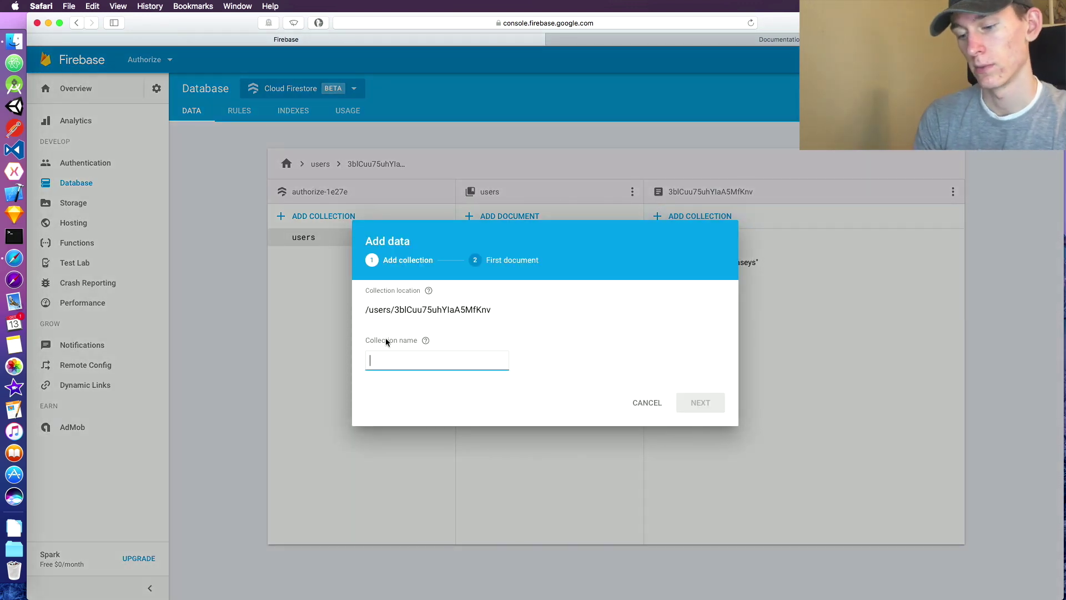
{"action": "type", "text": "posts"}
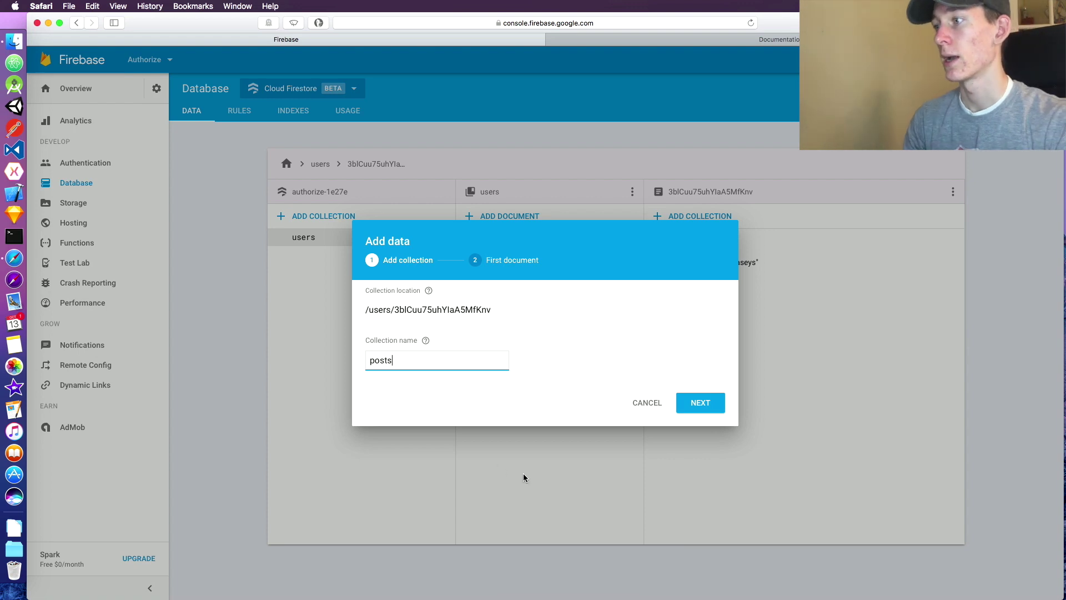
{"action": "left_click", "coordinate": [701, 402]}
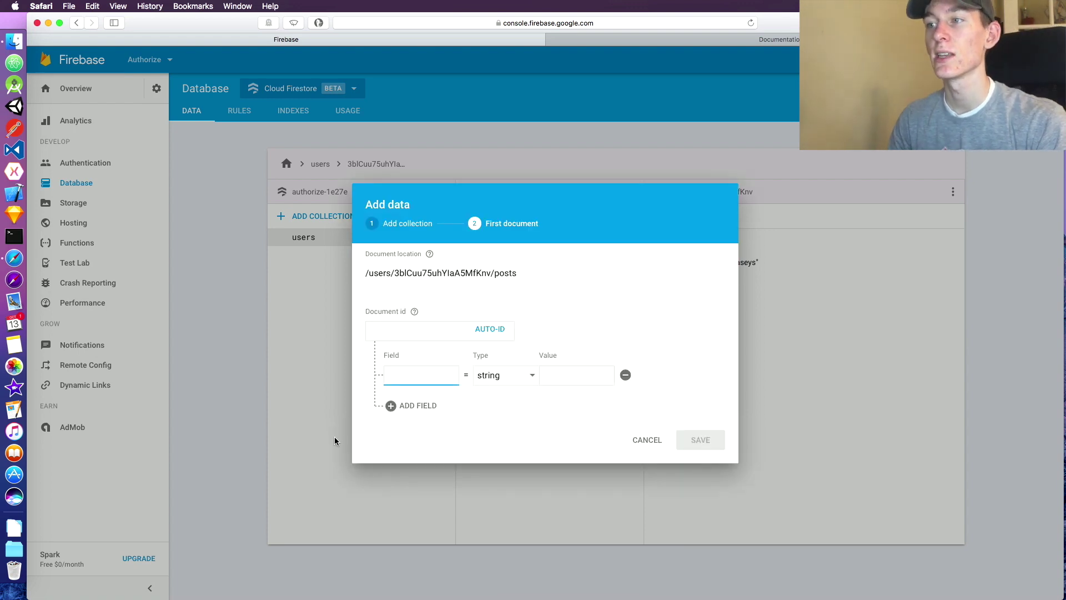
- Give the first posts document an automatic ID, add a string field post with the value fake, and save it
{"action": "left_click", "coordinate": [479, 331]}
{"action": "left_click", "coordinate": [436, 375]}
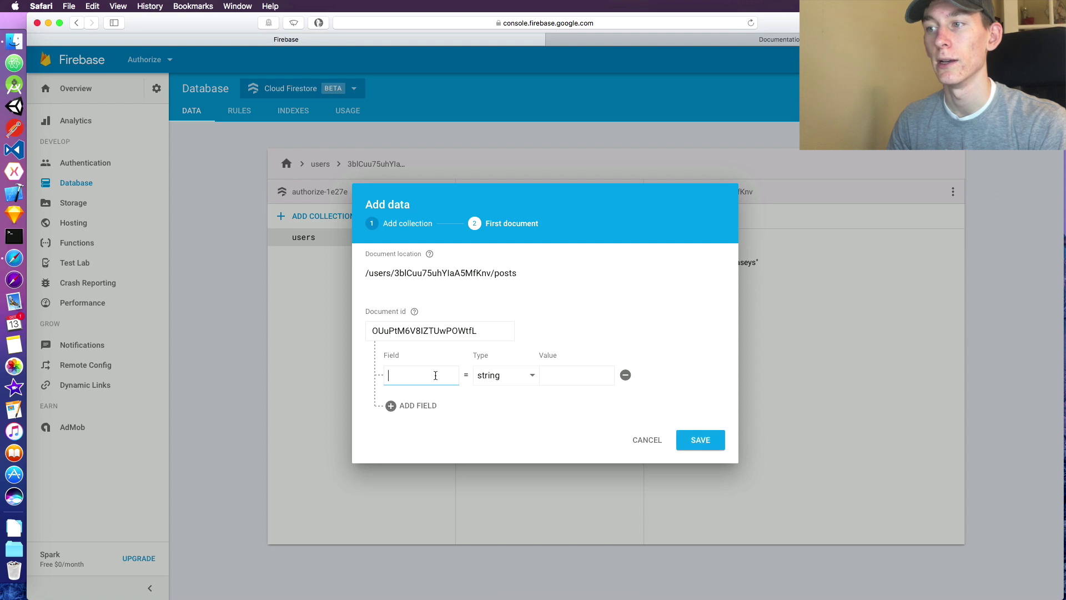
{"action": "type", "text": "pos"}
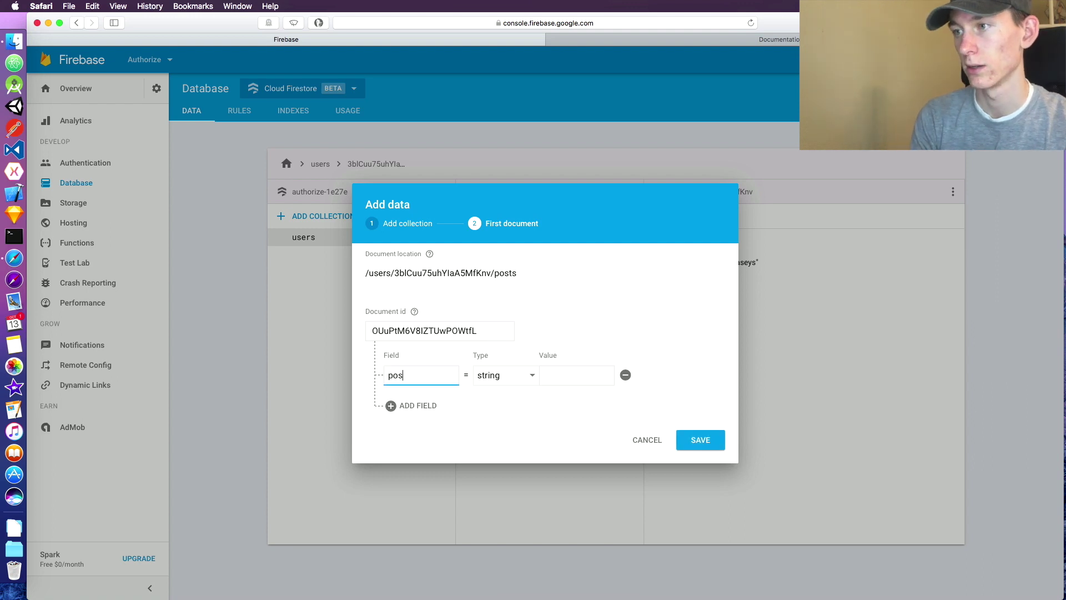
{"action": "key", "text": "Tab"}
{"action": "key", "text": "Tab"}
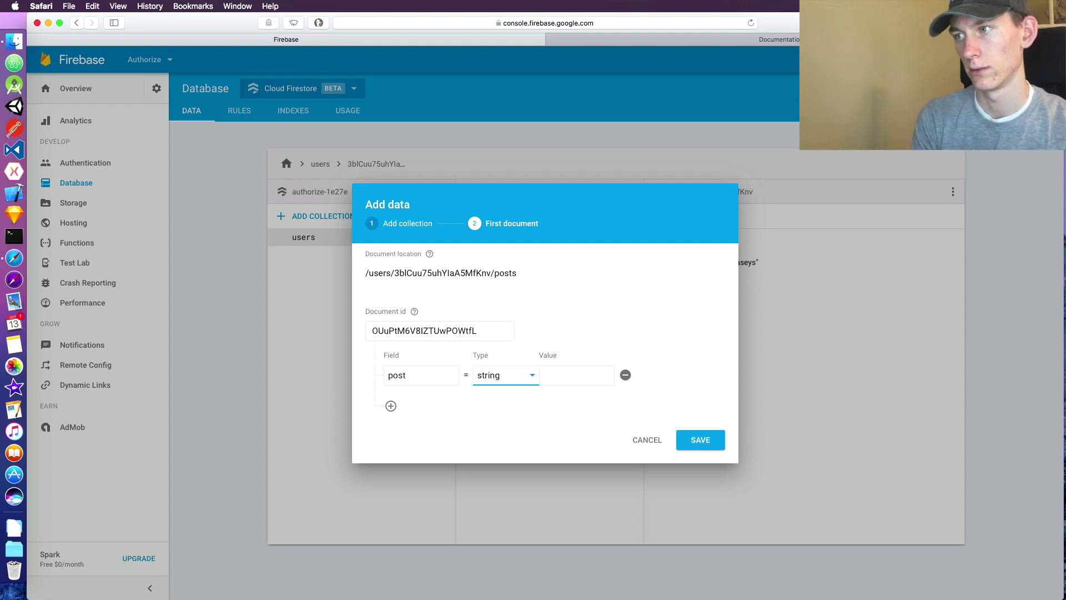
{"action": "type", "text": "false"}
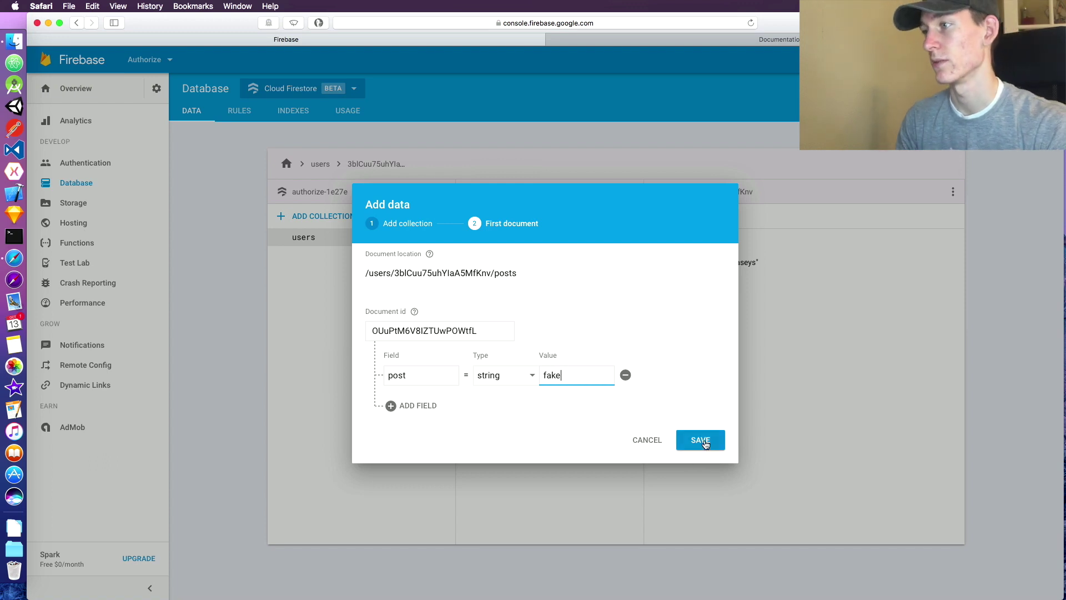
{"action": "left_click", "coordinate": [697, 441]}
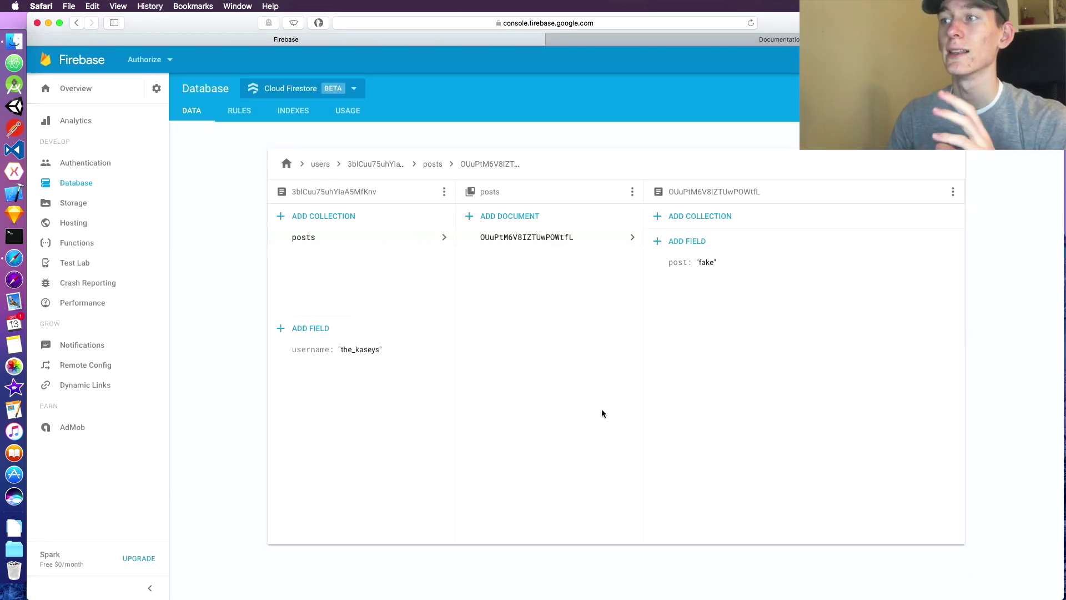
- Walk through the hierarchy from the users collection to its document, the posts subcollection and the post document, and return to the user document
{"action": "scroll", "coordinate": [532, 349], "scroll_direction": "left", "scroll_amount": 3}
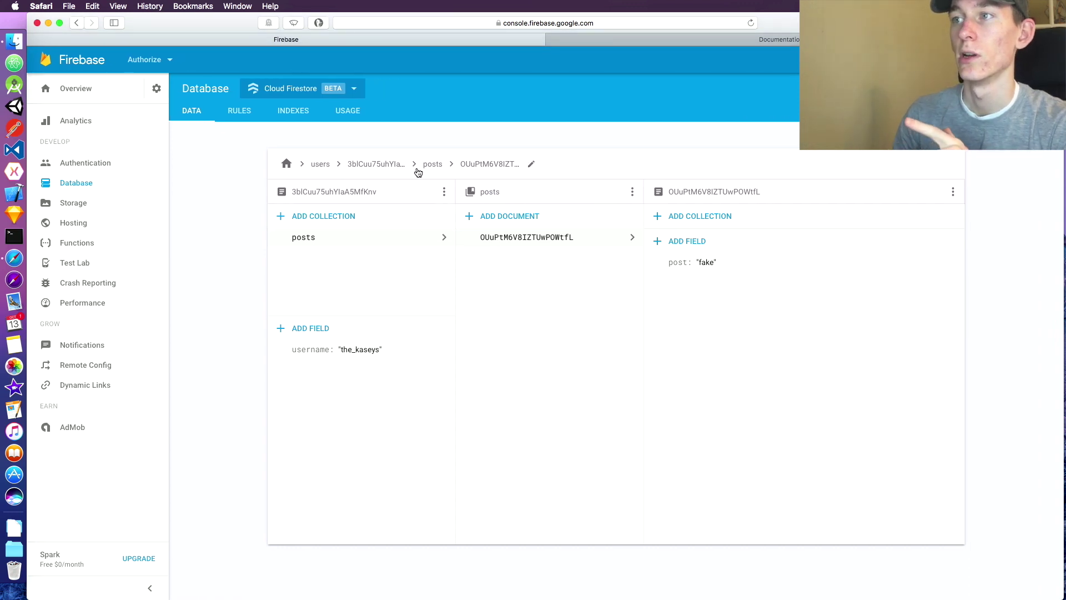
{"action": "left_click", "coordinate": [334, 165]}
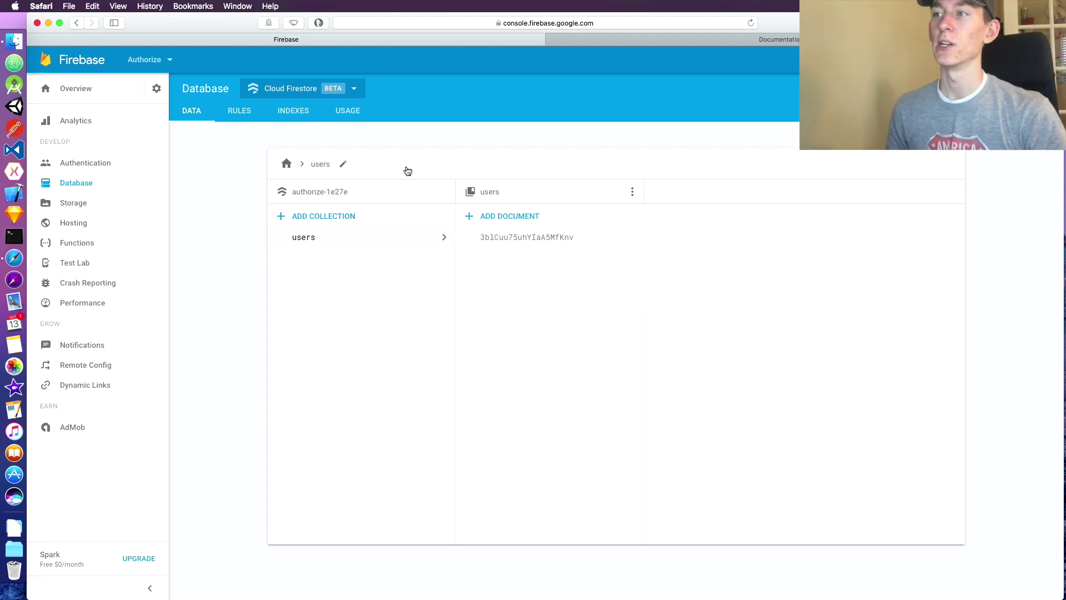
{"action": "left_click", "coordinate": [527, 238]}
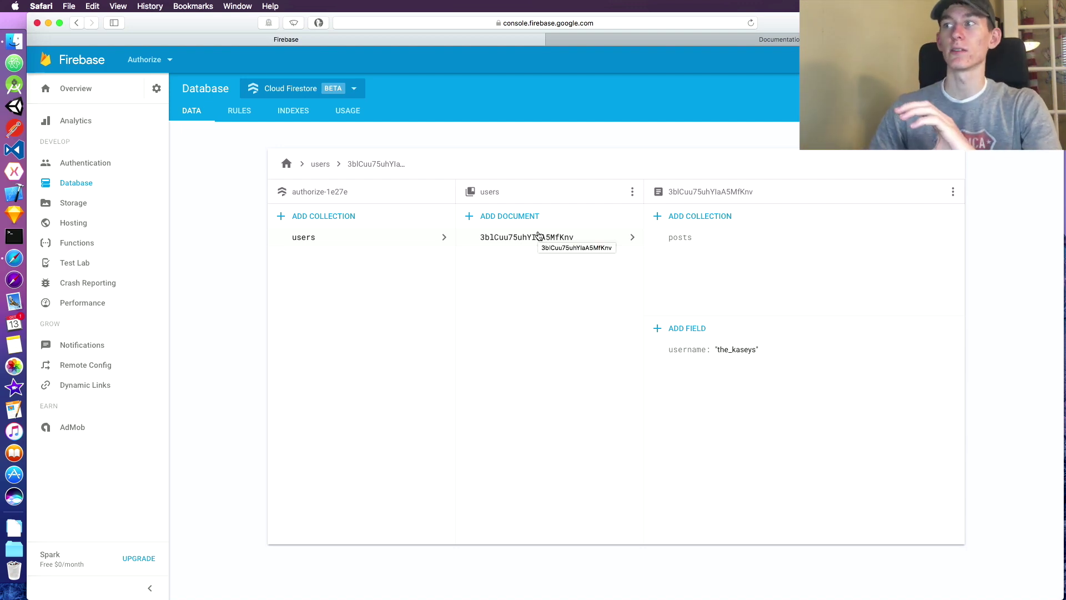
{"action": "left_click", "coordinate": [684, 243]}
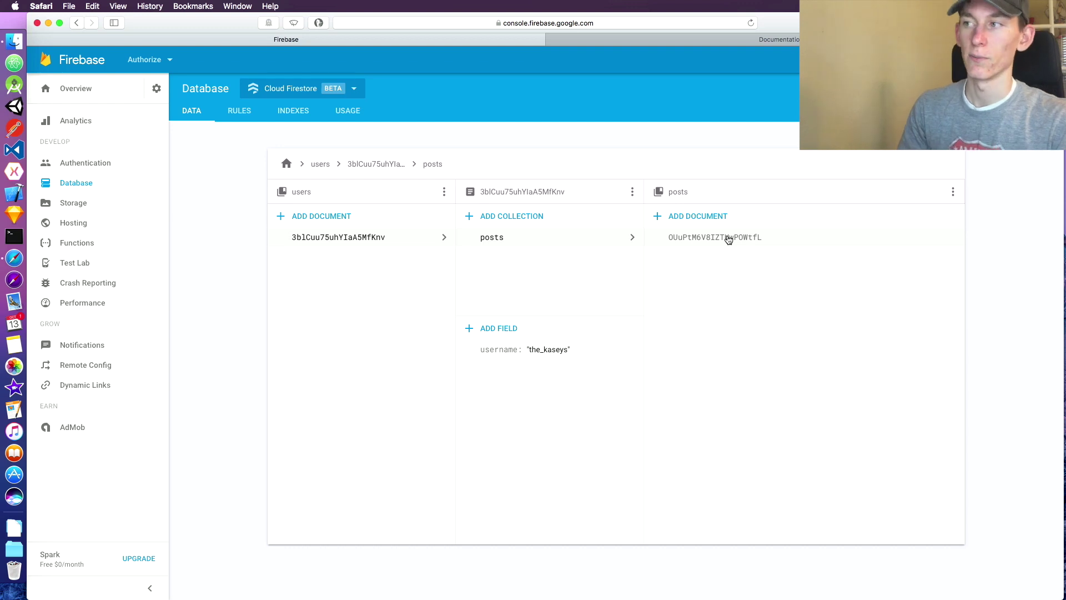
{"action": "left_click", "coordinate": [722, 238]}
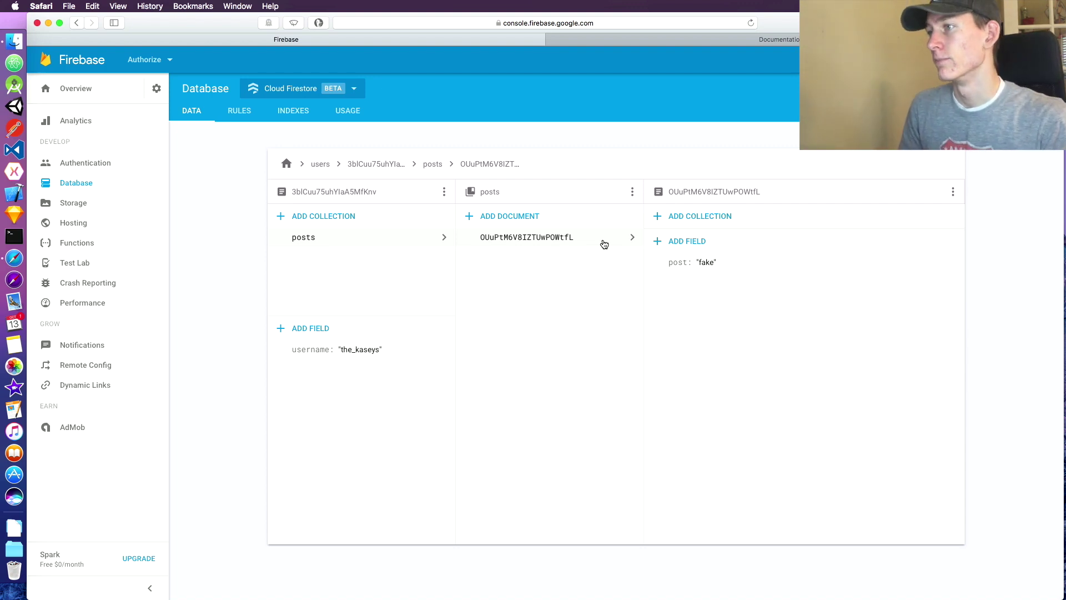
{"action": "left_click", "coordinate": [329, 240]}
{"action": "left_click", "coordinate": [325, 164]}
{"action": "left_click", "coordinate": [520, 239]}
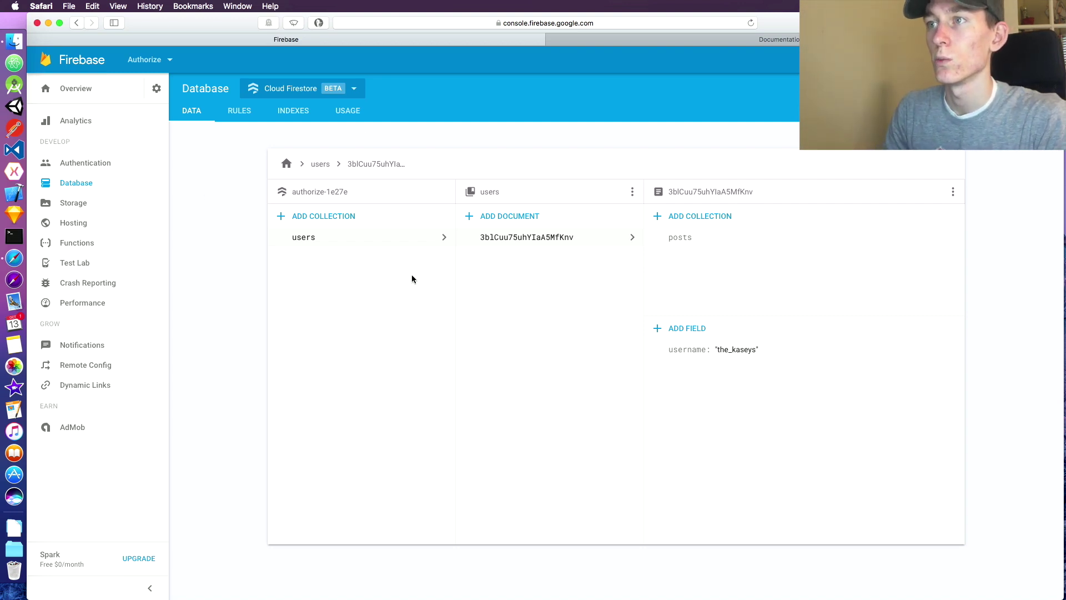
- Examine the composite and built-in index information for Cloud Firestore and check its usage page
{"action": "left_click", "coordinate": [298, 114]}
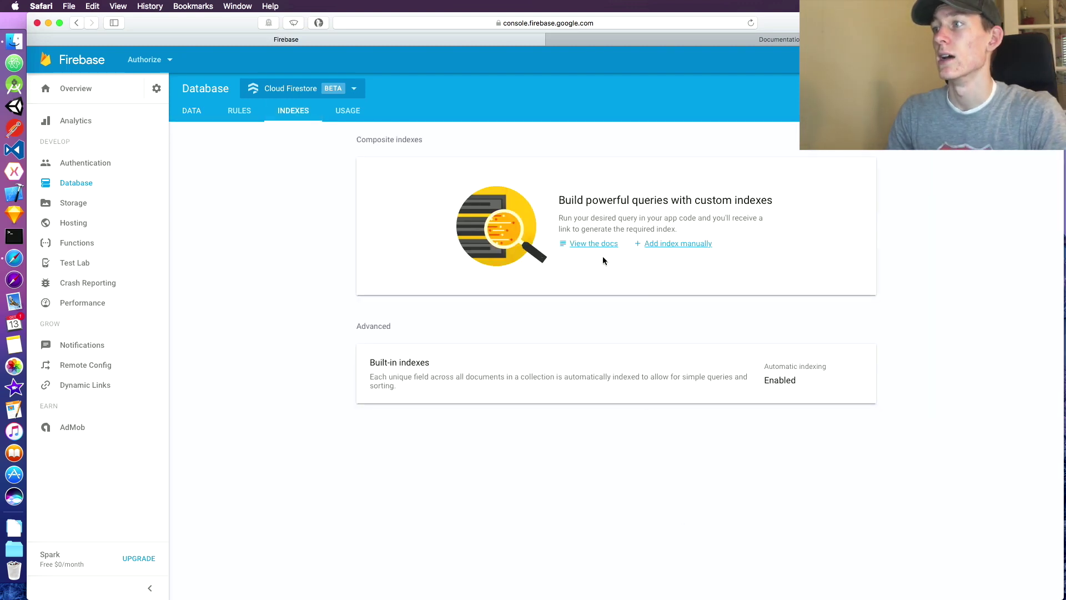
{"action": "left_click_drag", "start_coordinate": [559, 201], "coordinate": [772, 204]}
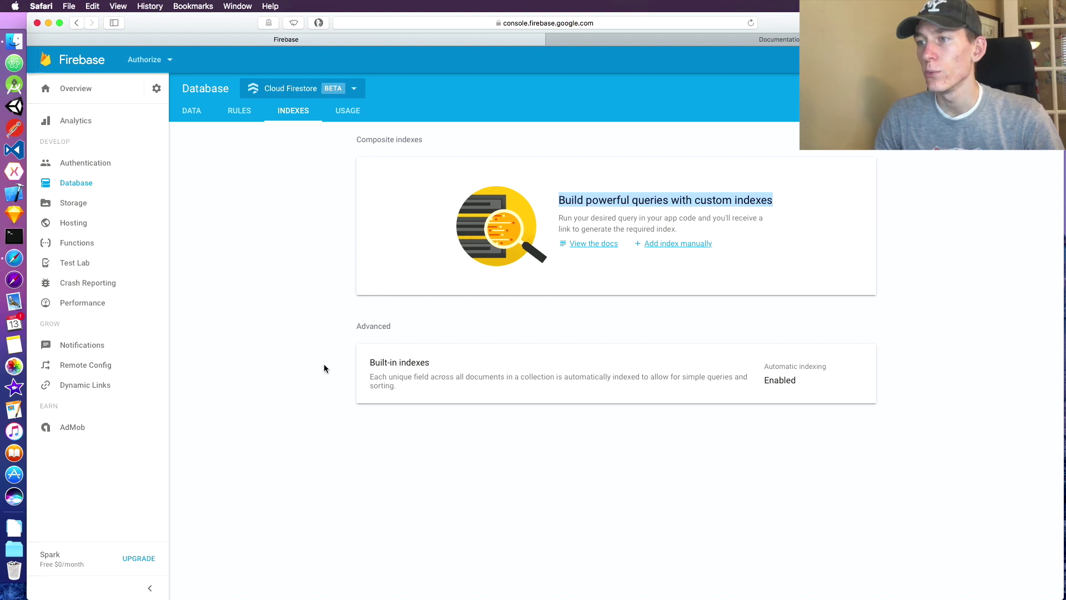
{"action": "double_click", "coordinate": [401, 365]}
{"action": "left_click_drag", "start_coordinate": [474, 377], "coordinate": [656, 379]}
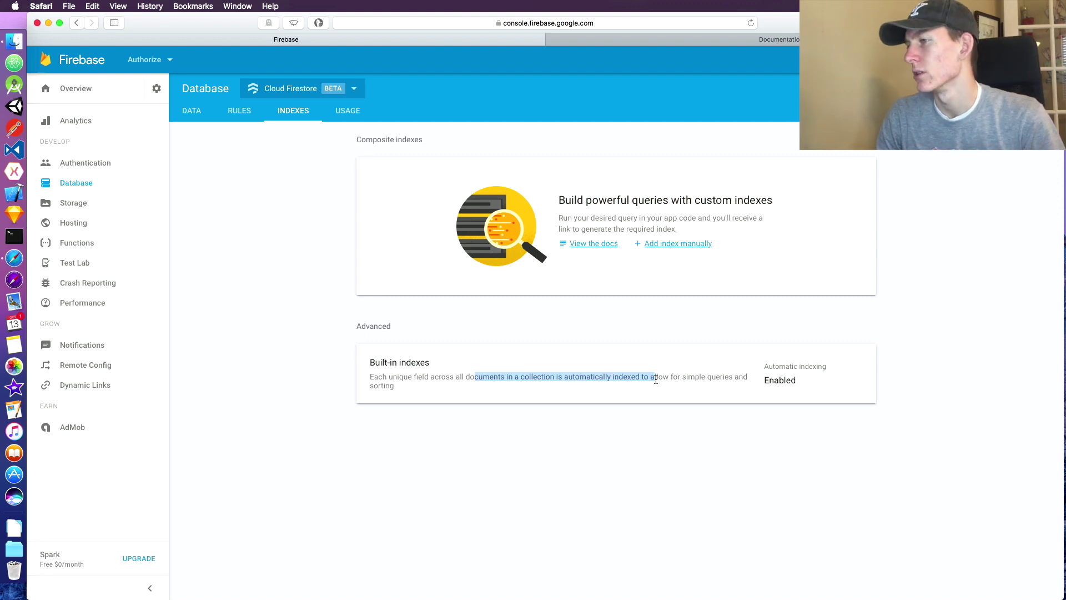
{"action": "left_click", "coordinate": [622, 382]}
{"action": "double_click", "coordinate": [622, 377]}
{"action": "double_click", "coordinate": [605, 377]}
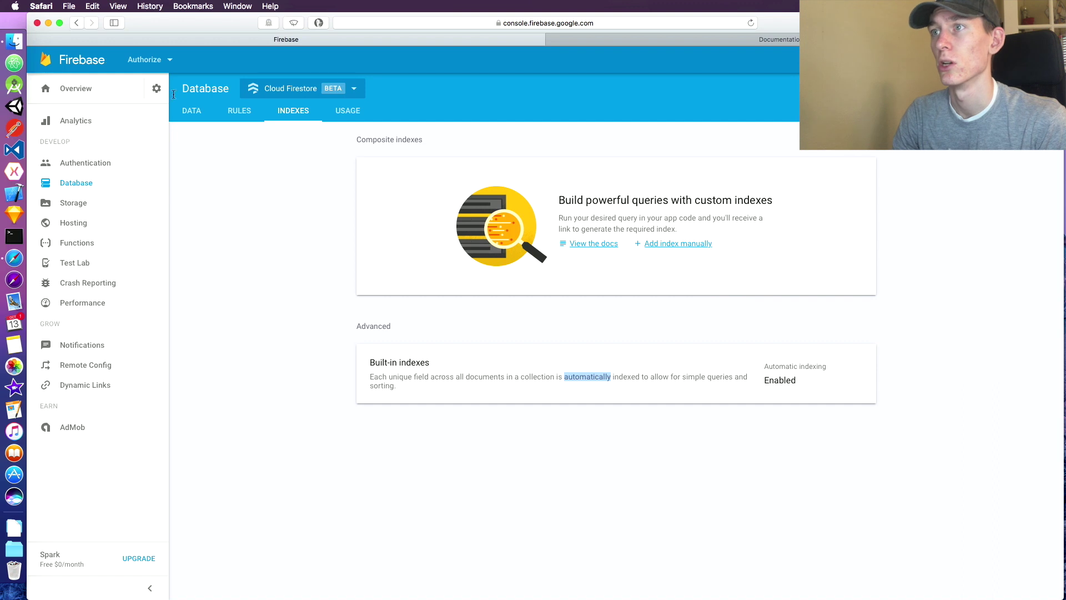
{"action": "left_click", "coordinate": [346, 107]}
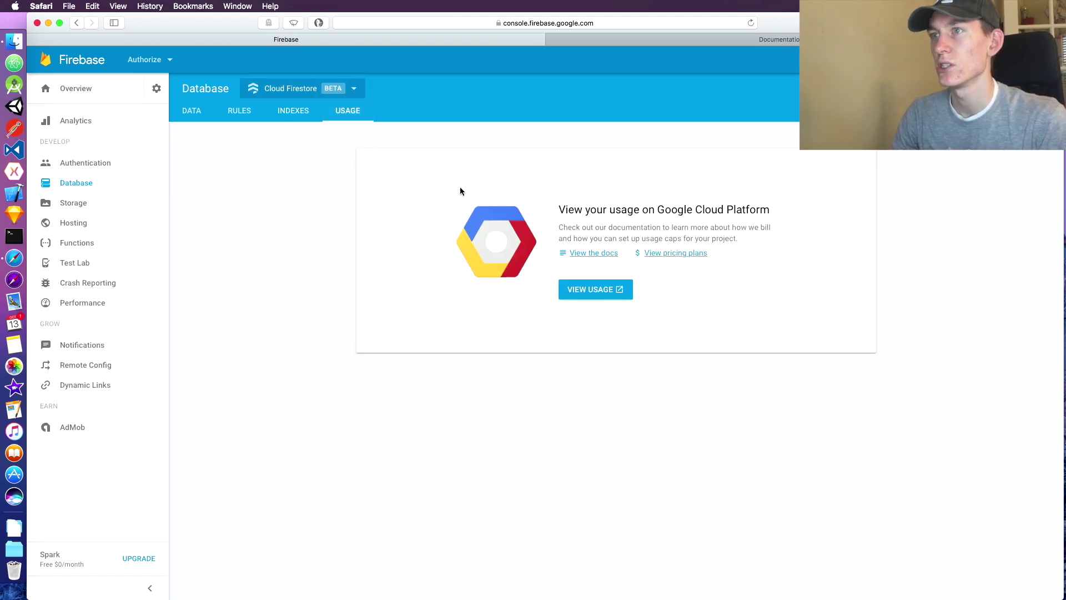
- Open the Cloud Firestore security rules and highlight the allow read, write line
{"action": "left_click", "coordinate": [245, 111]}
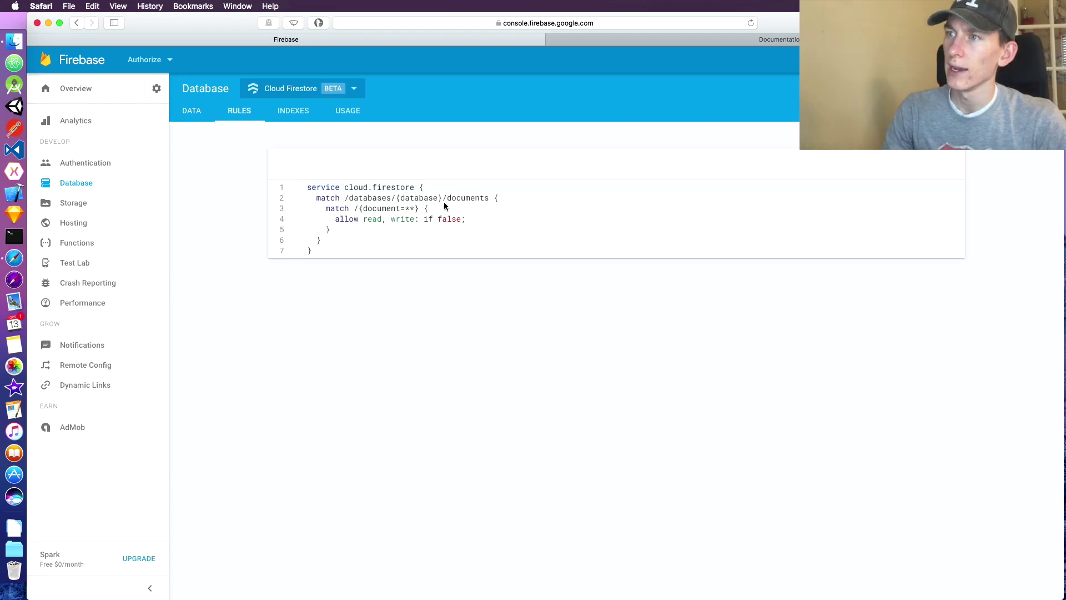
{"action": "left_click_drag", "start_coordinate": [476, 219], "coordinate": [334, 220]}
{"action": "left_click_drag", "start_coordinate": [468, 219], "coordinate": [334, 217]}
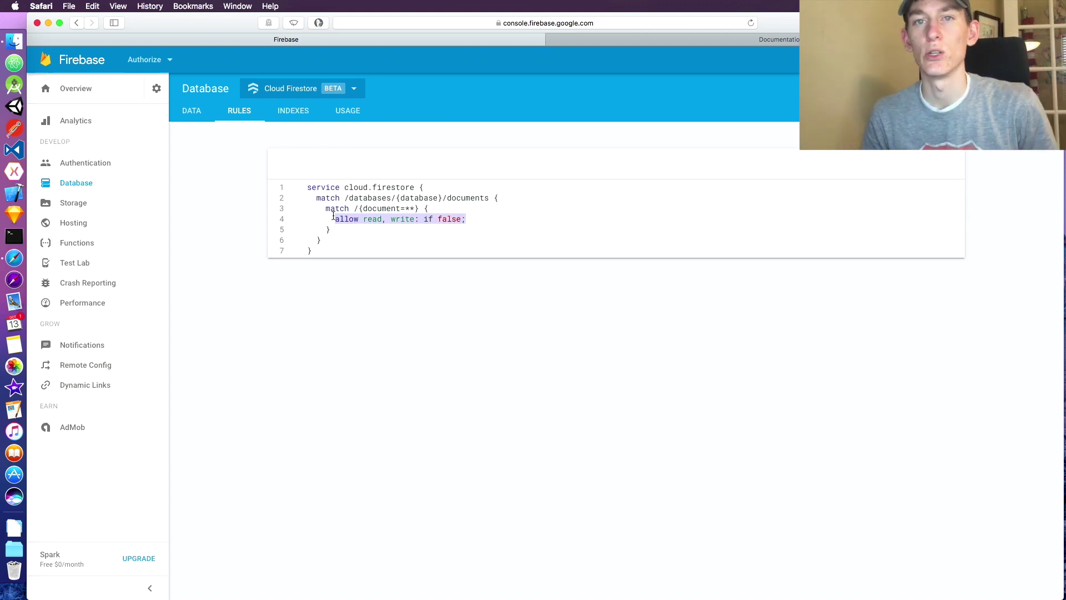
- Try splitting the combined rule into separate allow read; and allow write: if false; lines, and discard the unpublished changes
{"action": "left_click", "coordinate": [387, 220]}
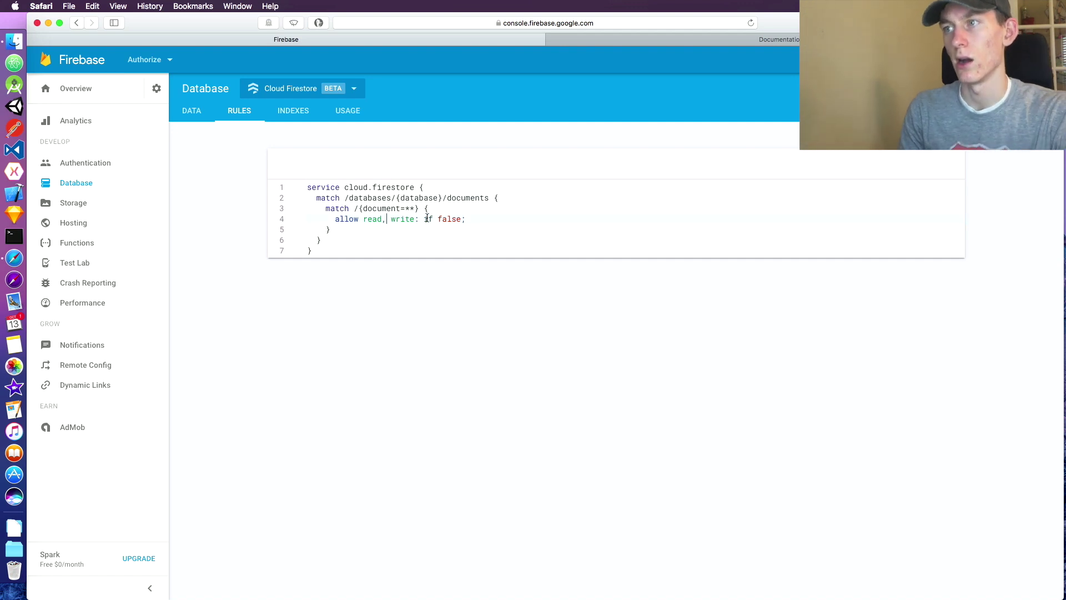
{"action": "key", "text": "BackSpace"}
{"action": "type", "text": ";"}
{"action": "key", "text": "Return"}
{"action": "type", "text": "allow"}
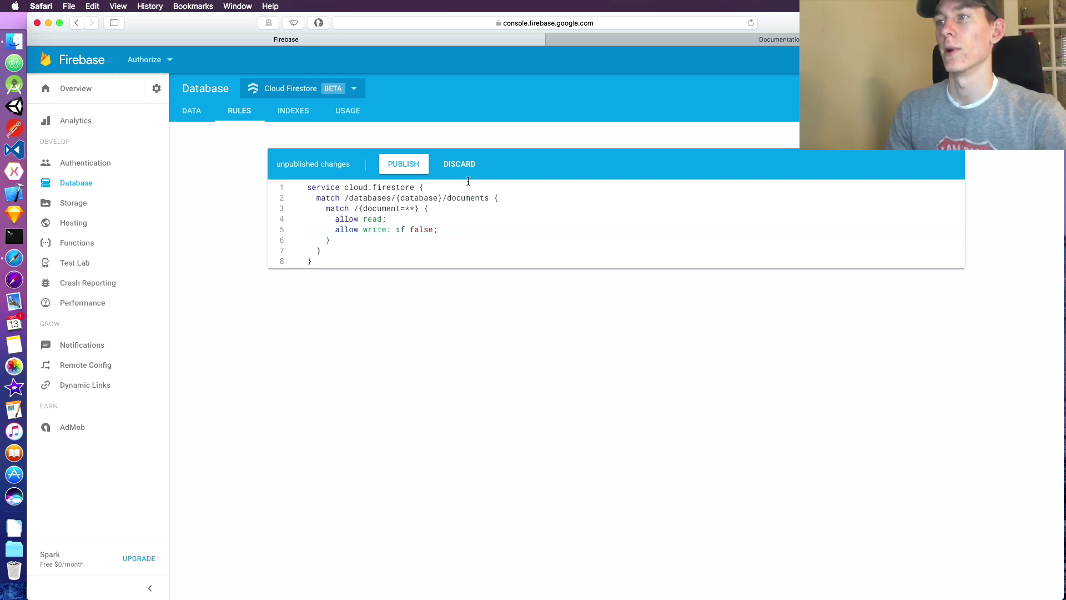
{"action": "left_click", "coordinate": [460, 164]}
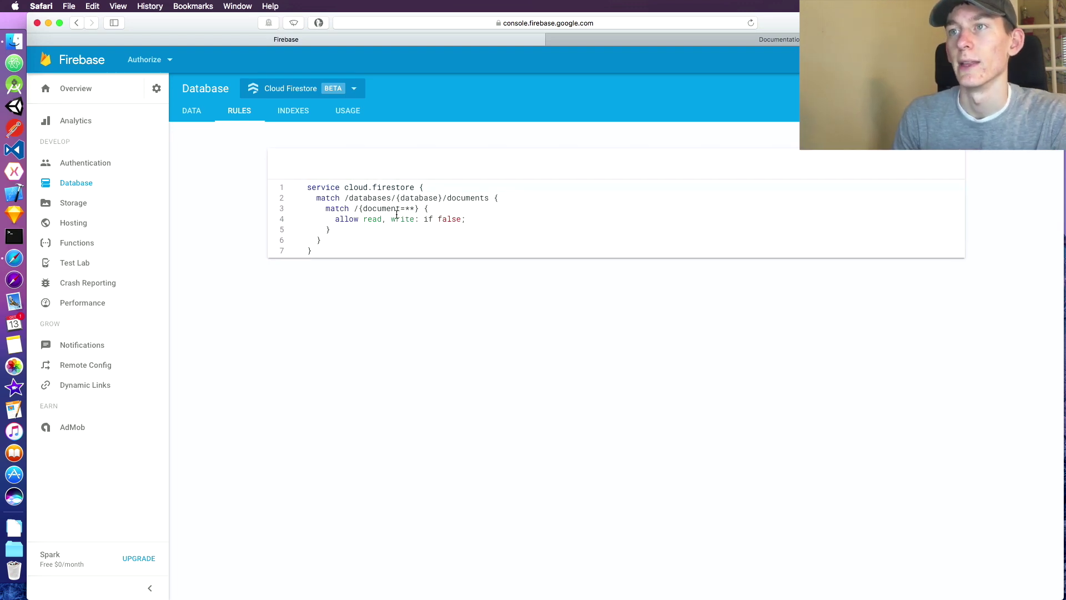
- Return to the database's data view, switch to the Firebase documentation, and open the Cloud Firestore Get Started guide
{"action": "left_click", "coordinate": [191, 114]}
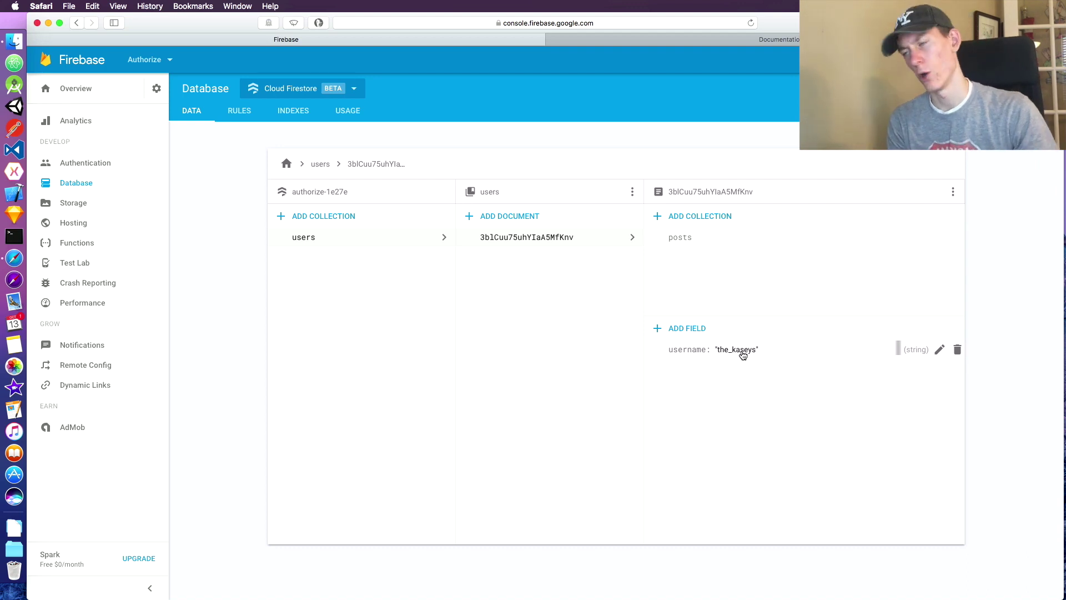
{"action": "left_click", "coordinate": [760, 40]}
{"action": "left_click", "coordinate": [521, 248]}
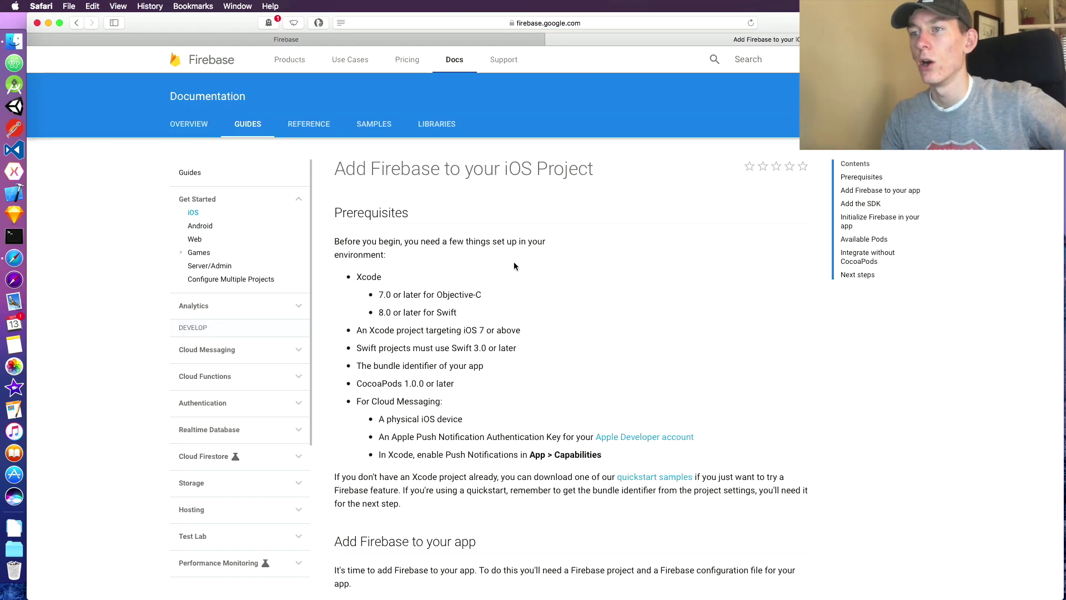
{"action": "left_click", "coordinate": [212, 457]}
{"action": "scroll", "coordinate": [222, 431], "scroll_direction": "down", "scroll_amount": 3}
{"action": "left_click", "coordinate": [217, 331]}
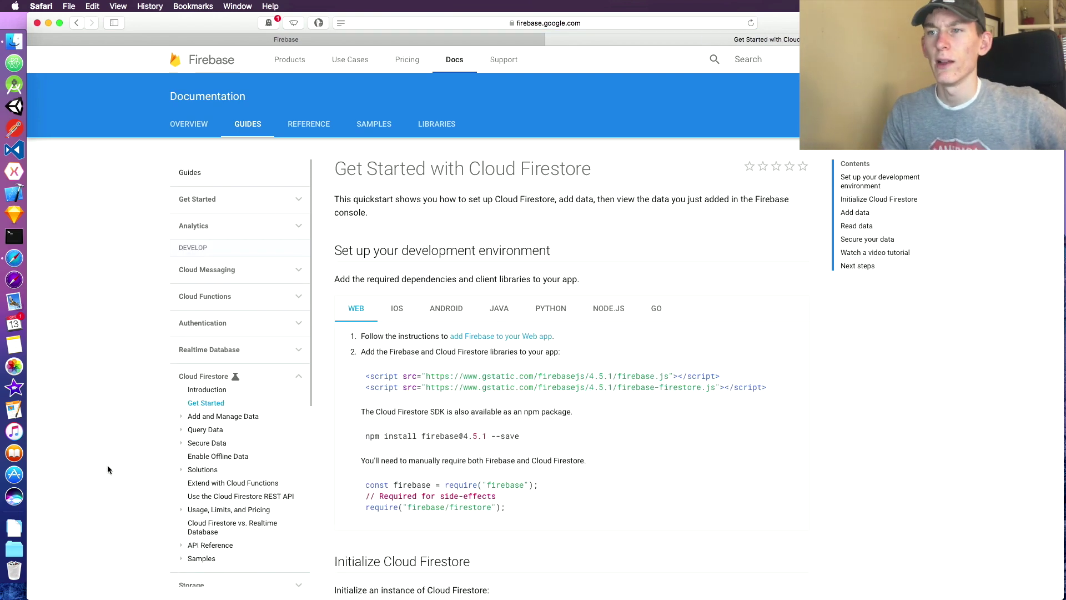
{"action": "scroll", "coordinate": [211, 334], "scroll_direction": "down", "scroll_amount": 1}
{"action": "left_click", "coordinate": [215, 320]}
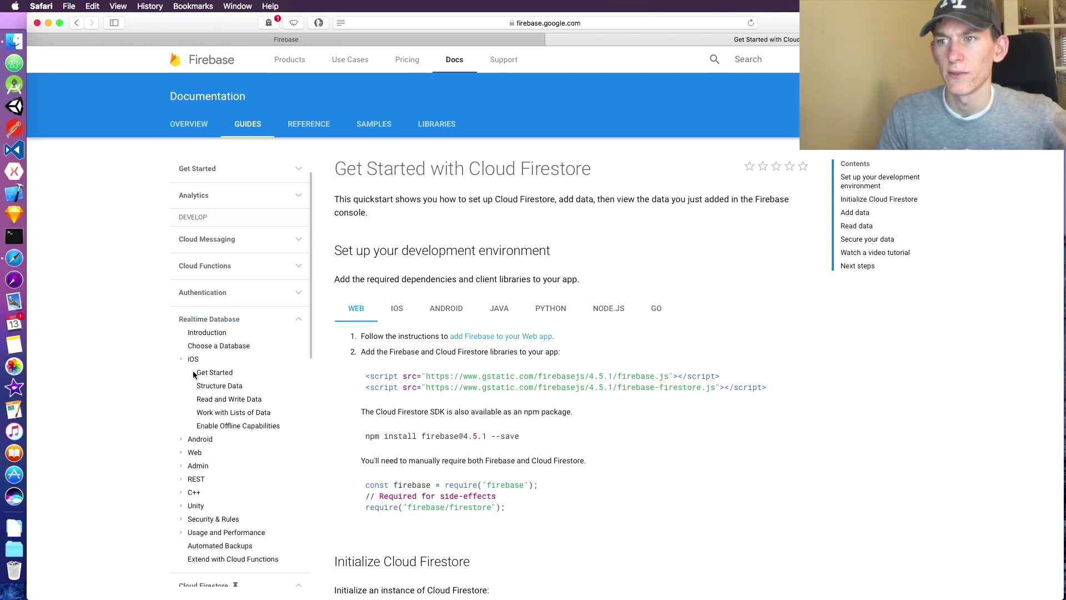
{"action": "left_click", "coordinate": [210, 320]}
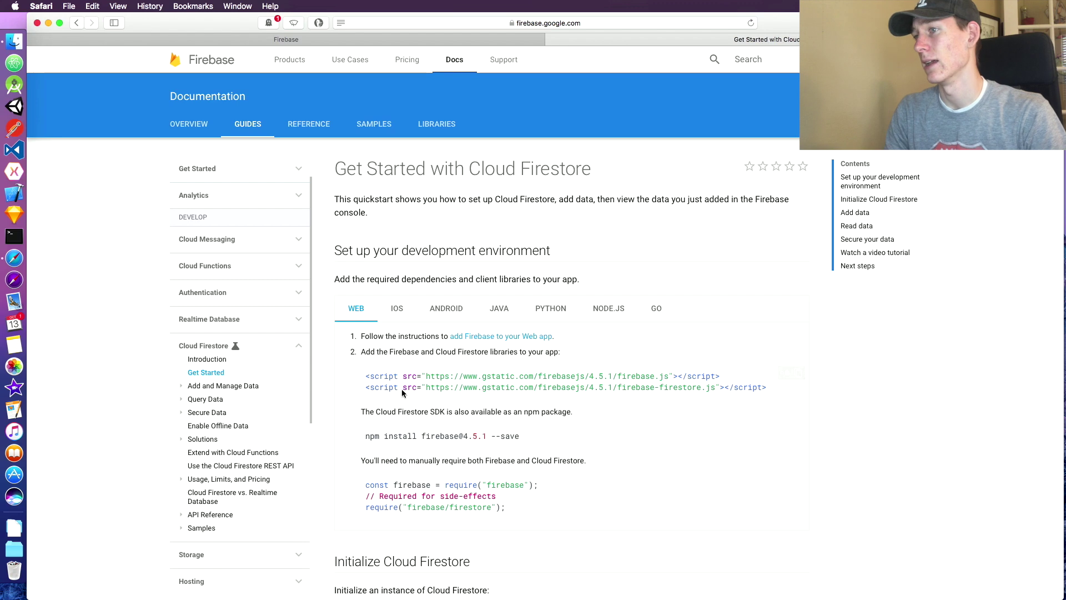
- Show the iOS setup instructions in the guide and highlight the Firebase/Firestore pod line
{"action": "scroll", "coordinate": [426, 350], "scroll_direction": "down", "scroll_amount": 3}
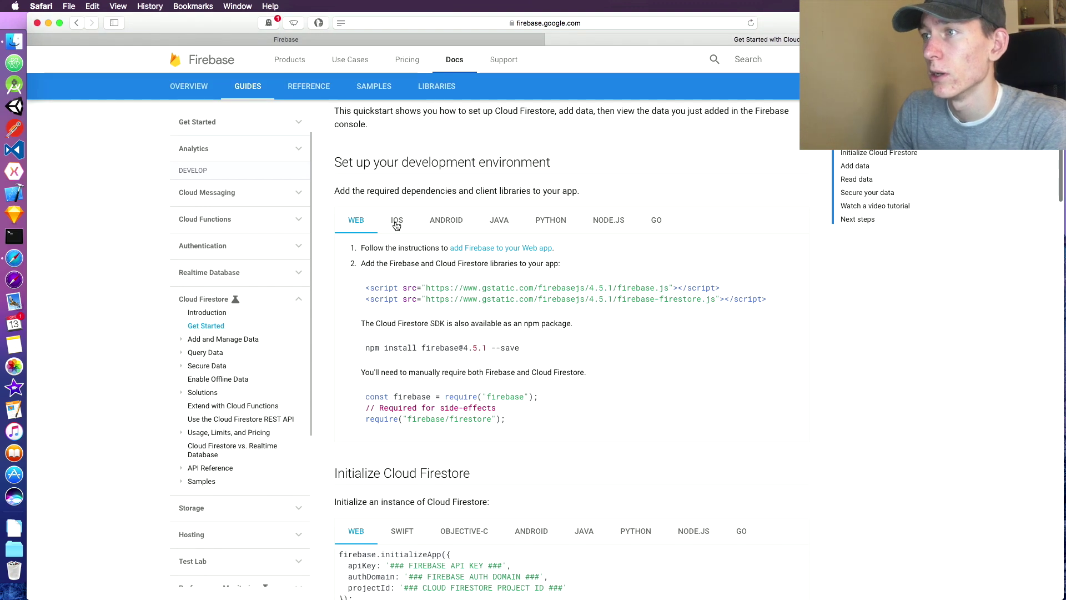
{"action": "left_click", "coordinate": [397, 222]}
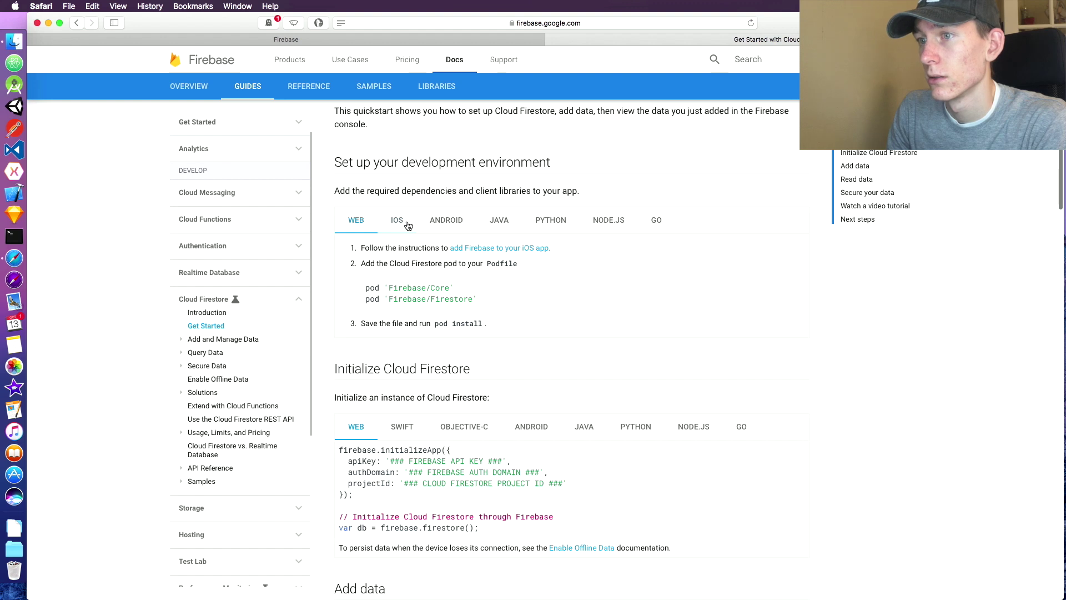
{"action": "scroll", "coordinate": [405, 274], "scroll_direction": "down", "scroll_amount": 4}
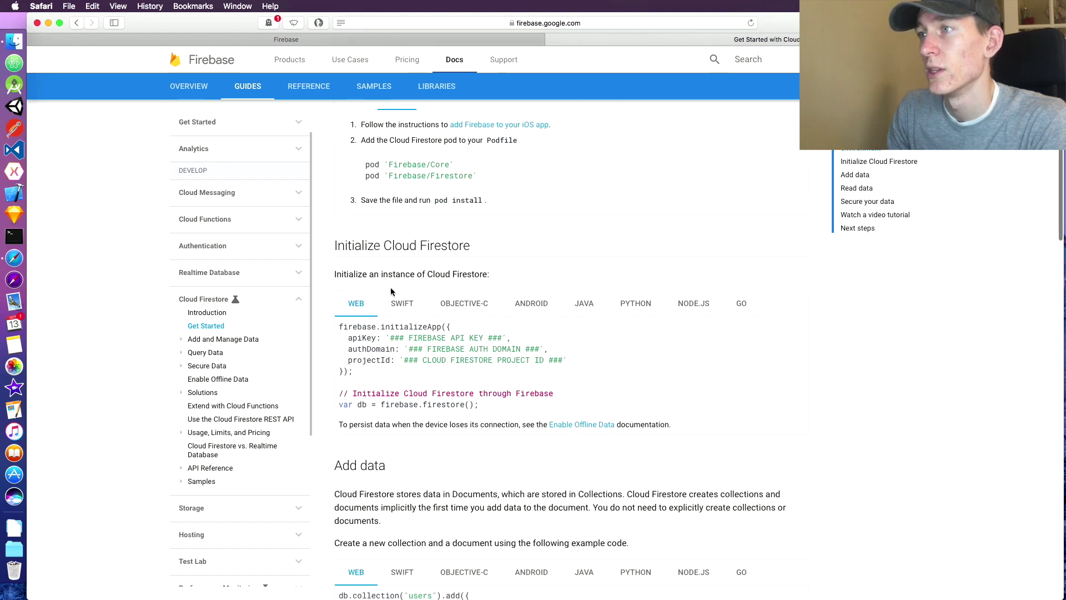
{"action": "left_click_drag", "start_coordinate": [365, 175], "coordinate": [498, 171]}
{"action": "double_click", "coordinate": [455, 177]}
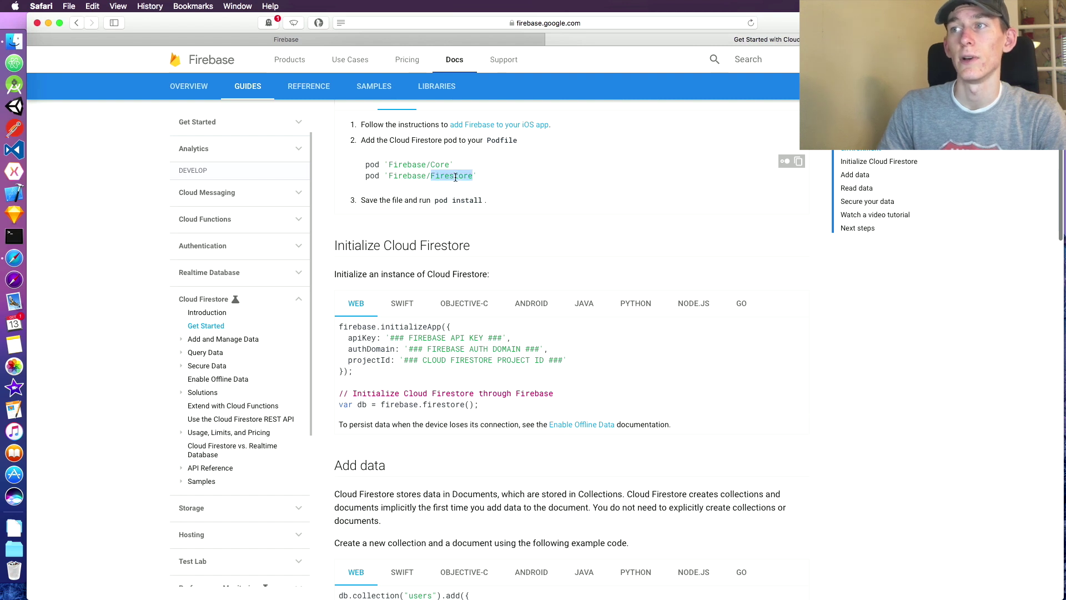
- Show the Swift code samples in the guide's Initialize Cloud Firestore section
{"action": "scroll", "coordinate": [574, 213], "scroll_direction": "down", "scroll_amount": 2}
{"action": "scroll", "coordinate": [576, 217], "scroll_direction": "down", "scroll_amount": 2}
{"action": "scroll", "coordinate": [579, 217], "scroll_direction": "down", "scroll_amount": 1}
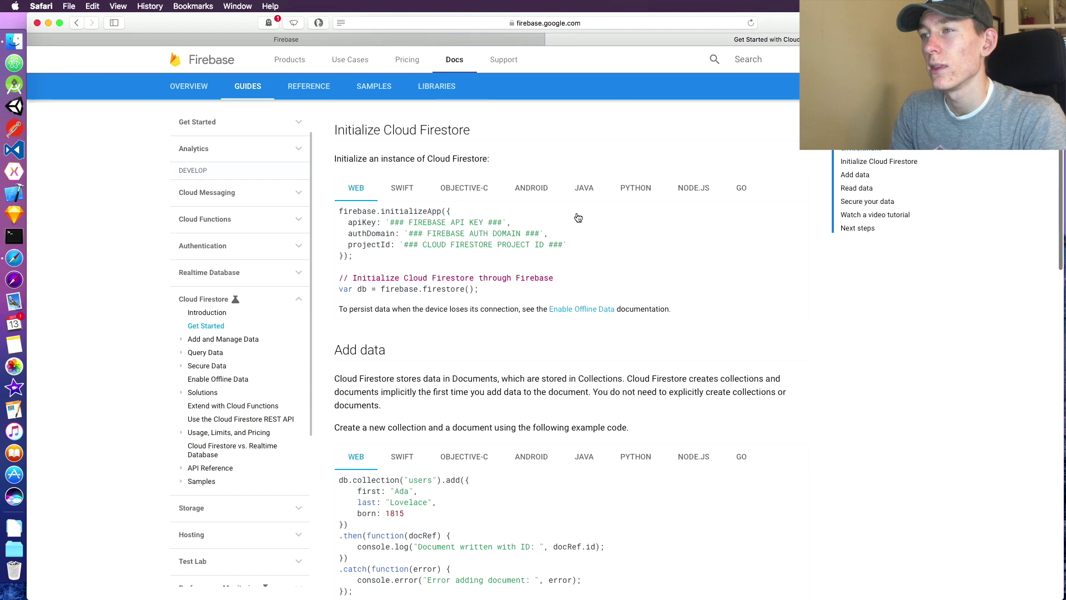
{"action": "left_click", "coordinate": [400, 178]}
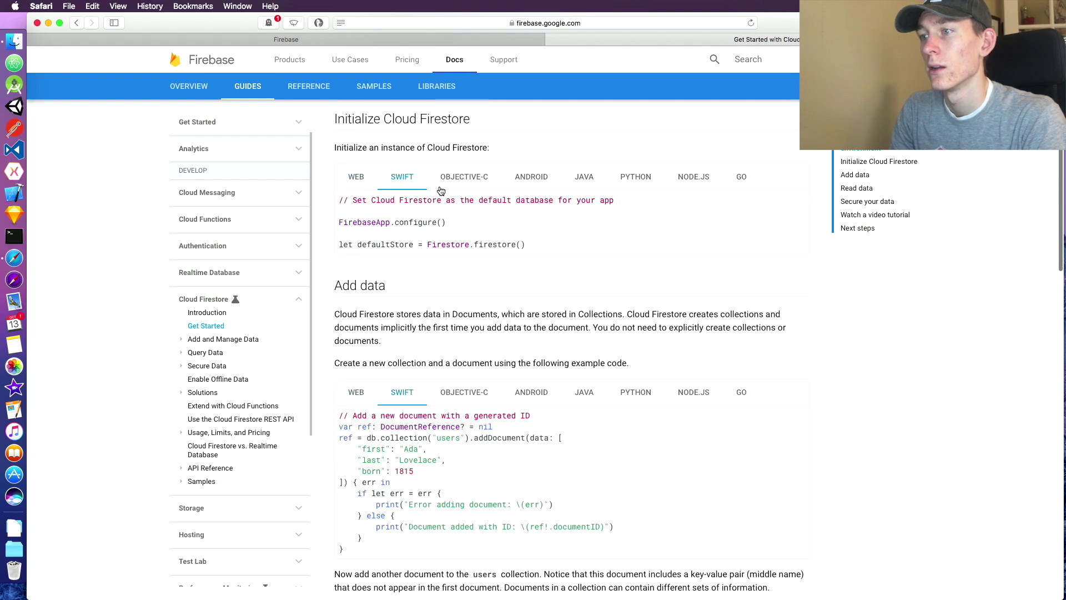
- Examine the first Swift sample in the guide's Add data section, highlighting the DocumentReference type in the ref variable's declaration
{"action": "scroll", "coordinate": [381, 124], "scroll_direction": "down", "scroll_amount": 2}
{"action": "scroll", "coordinate": [381, 123], "scroll_direction": "down", "scroll_amount": 2}
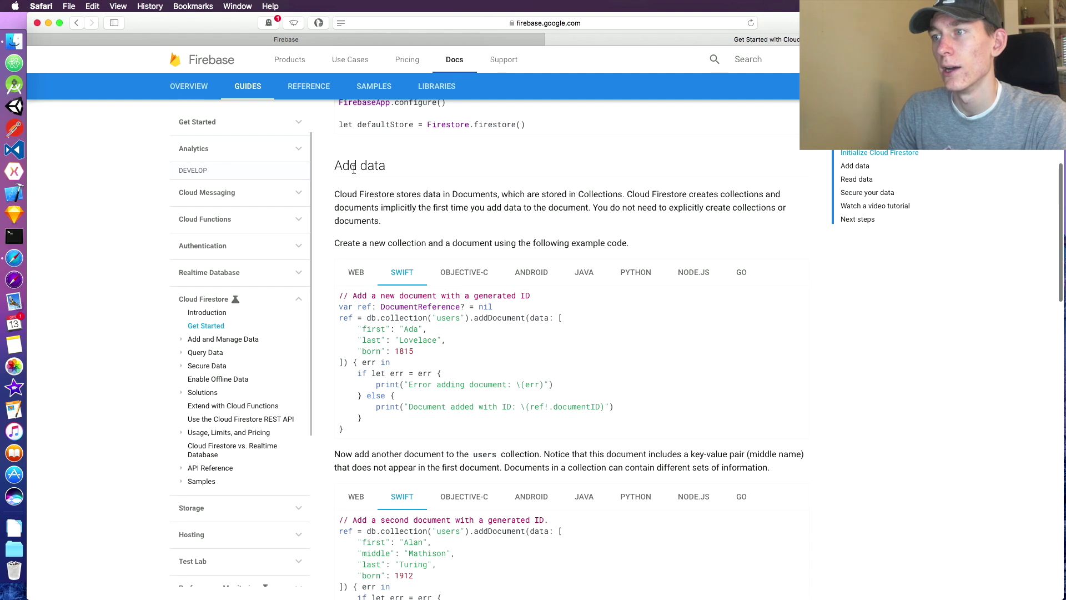
{"action": "scroll", "coordinate": [334, 217], "scroll_direction": "down", "scroll_amount": 2}
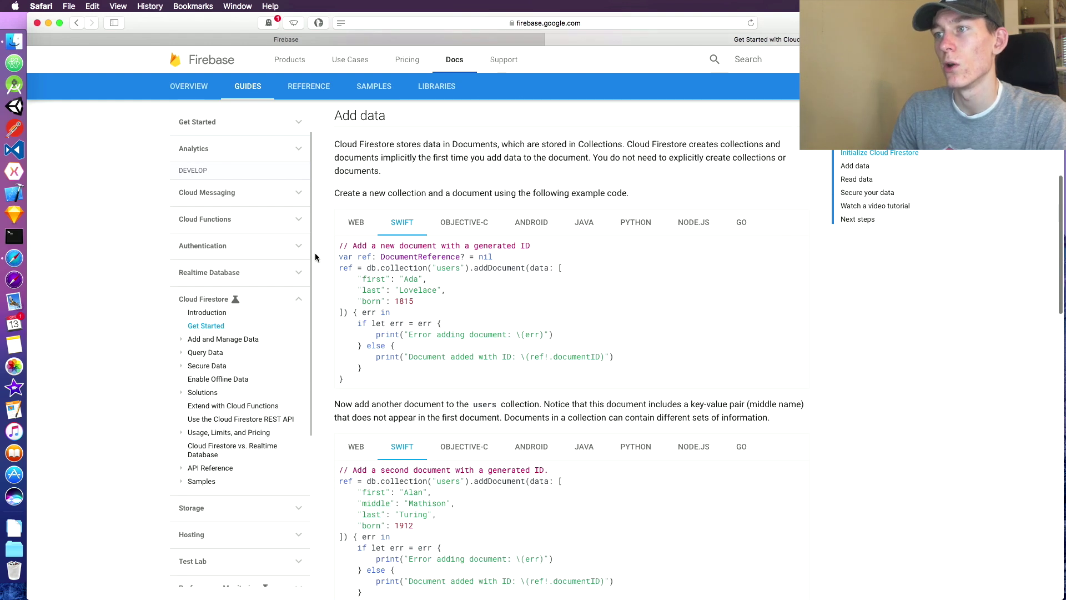
{"action": "left_click_drag", "start_coordinate": [338, 257], "coordinate": [522, 254]}
{"action": "double_click", "coordinate": [443, 257]}
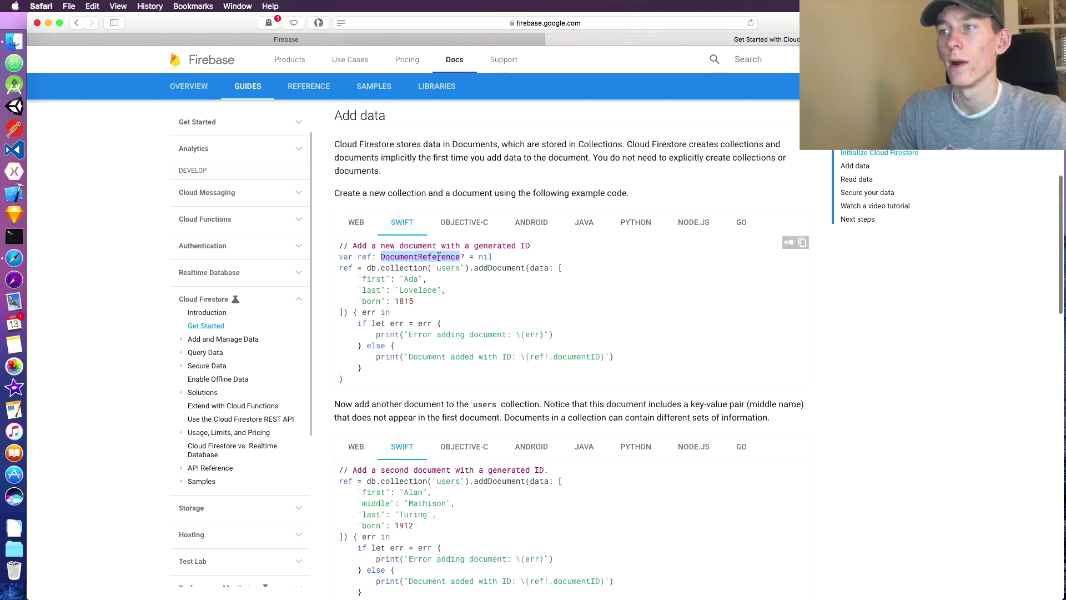
{"action": "left_click", "coordinate": [508, 256]}
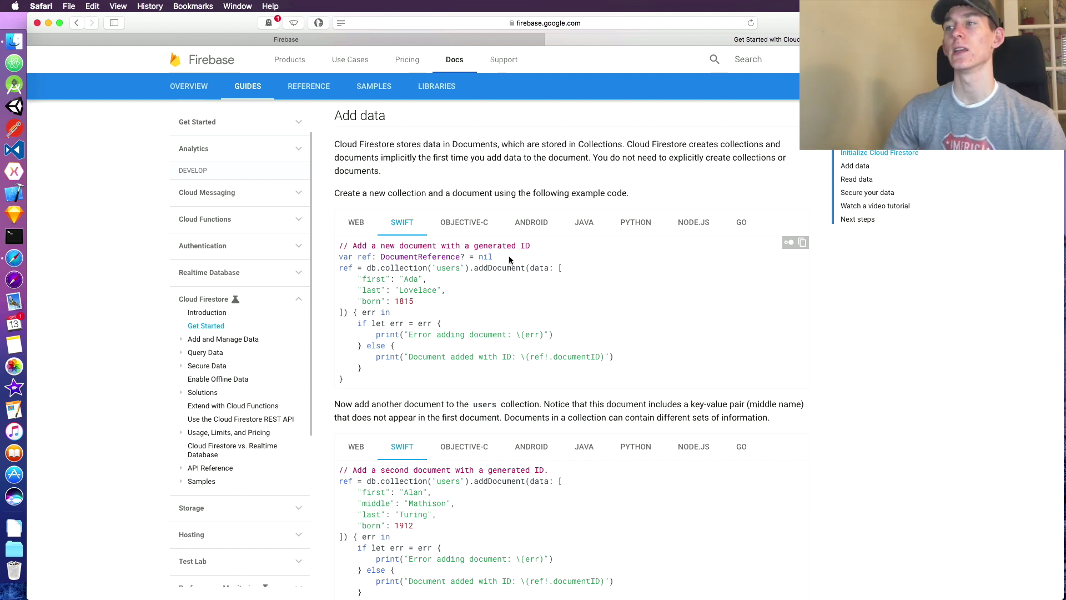
{"action": "double_click", "coordinate": [447, 256]}
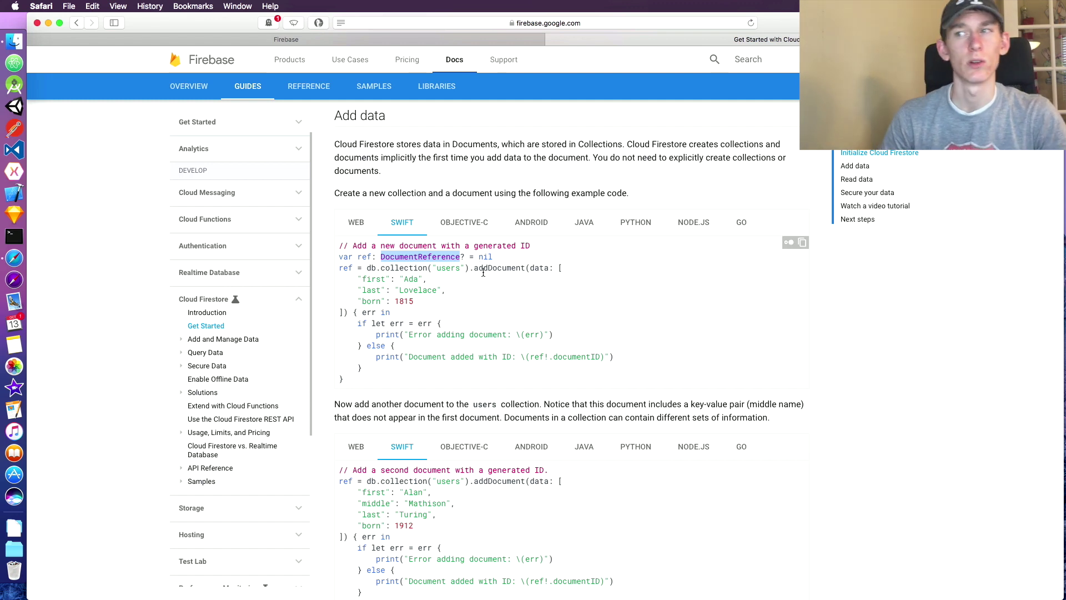
{"action": "left_click", "coordinate": [481, 253]}
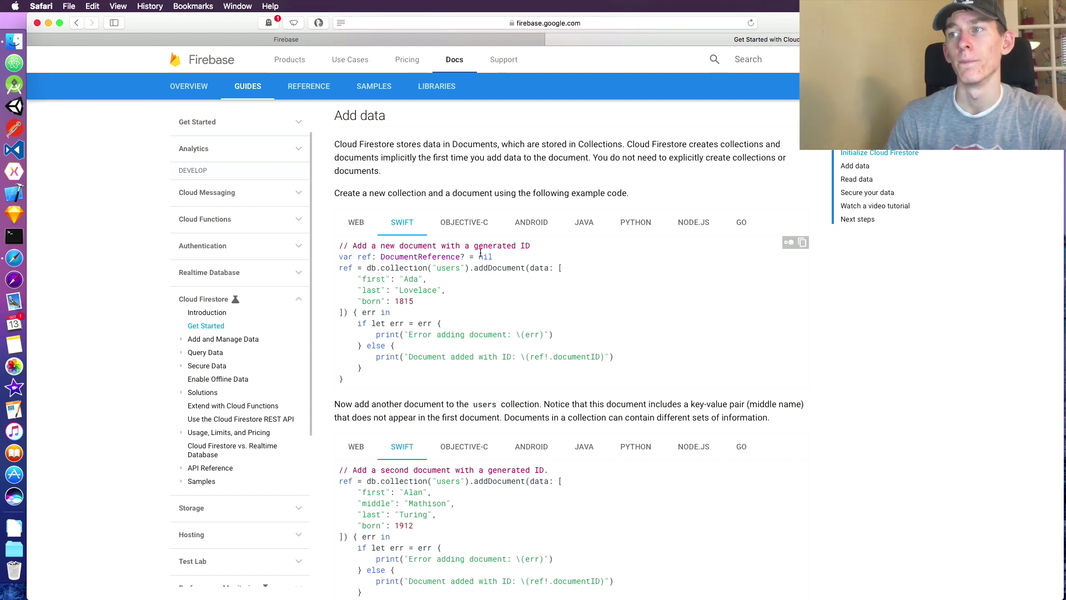
{"action": "double_click", "coordinate": [417, 256]}
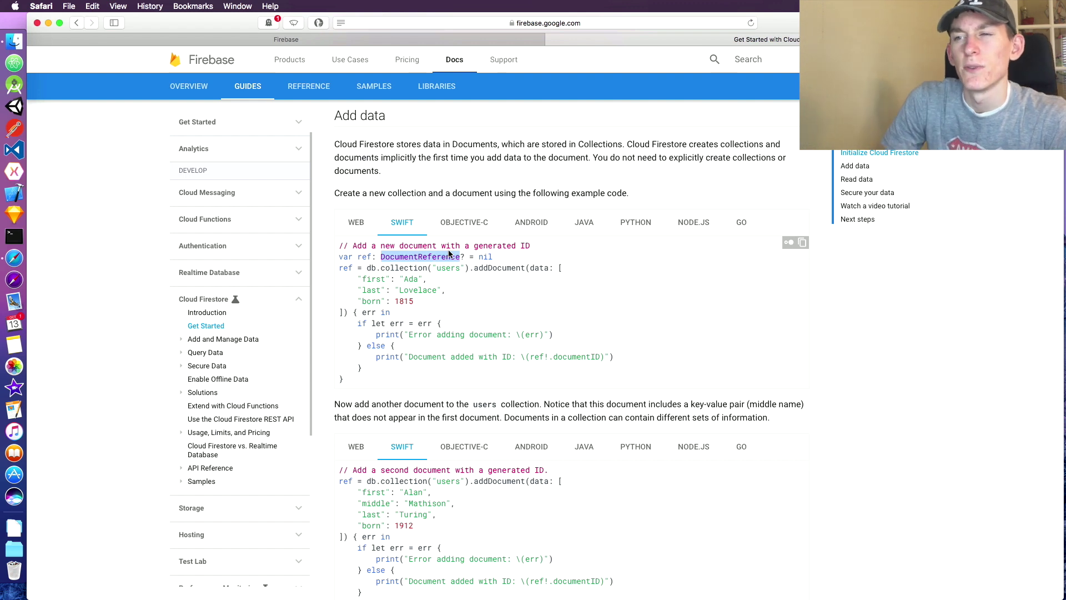